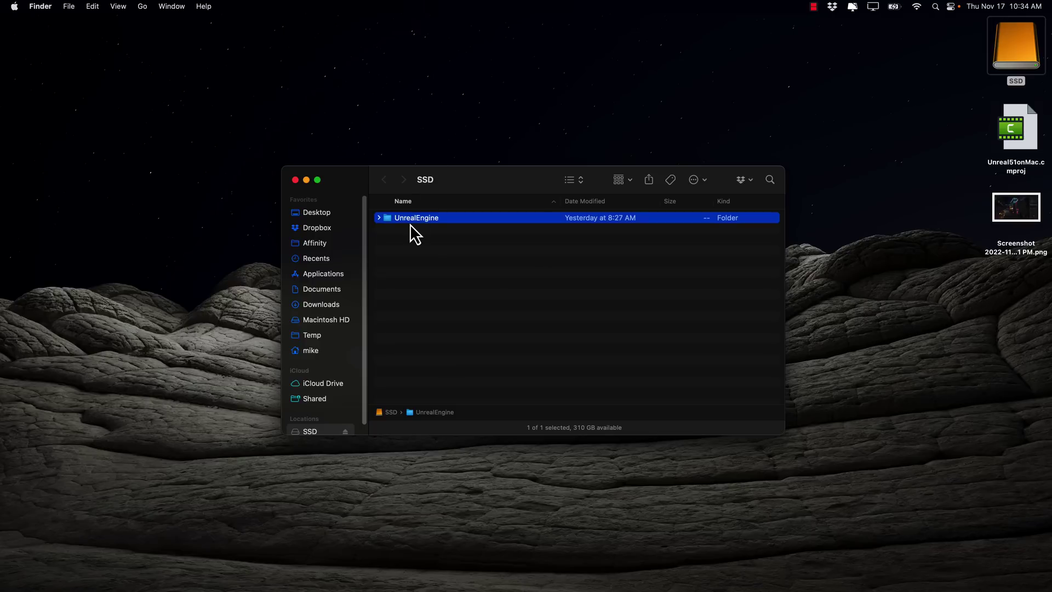
Check the total size of the UnrealEngine folder on the SSD in its file info, and close the info.
{"action": "key", "text": "super+i"}
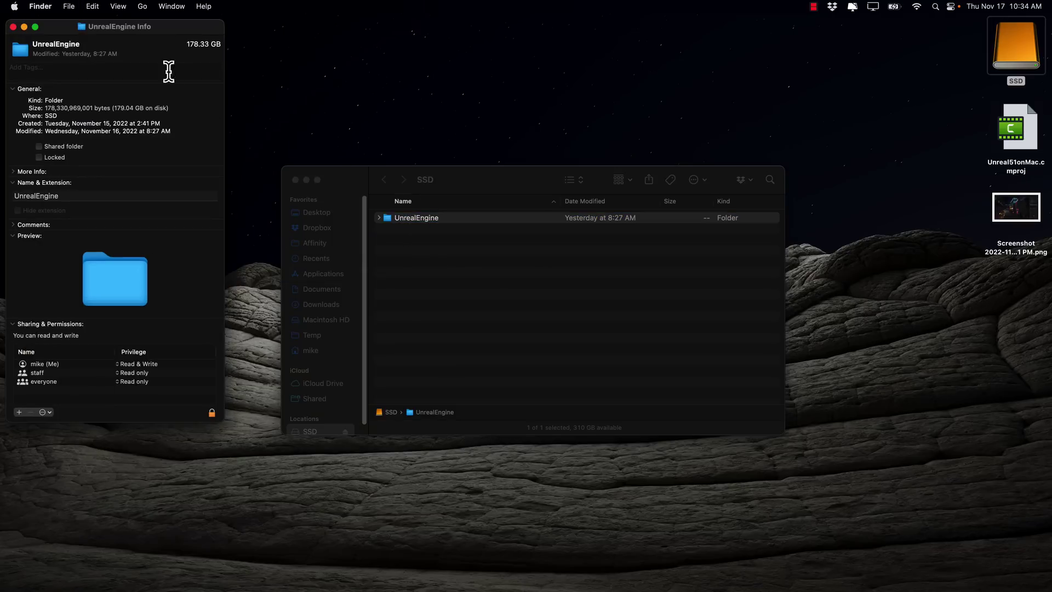
{"action": "left_click_drag", "start_coordinate": [173, 32], "coordinate": [472, 108]}
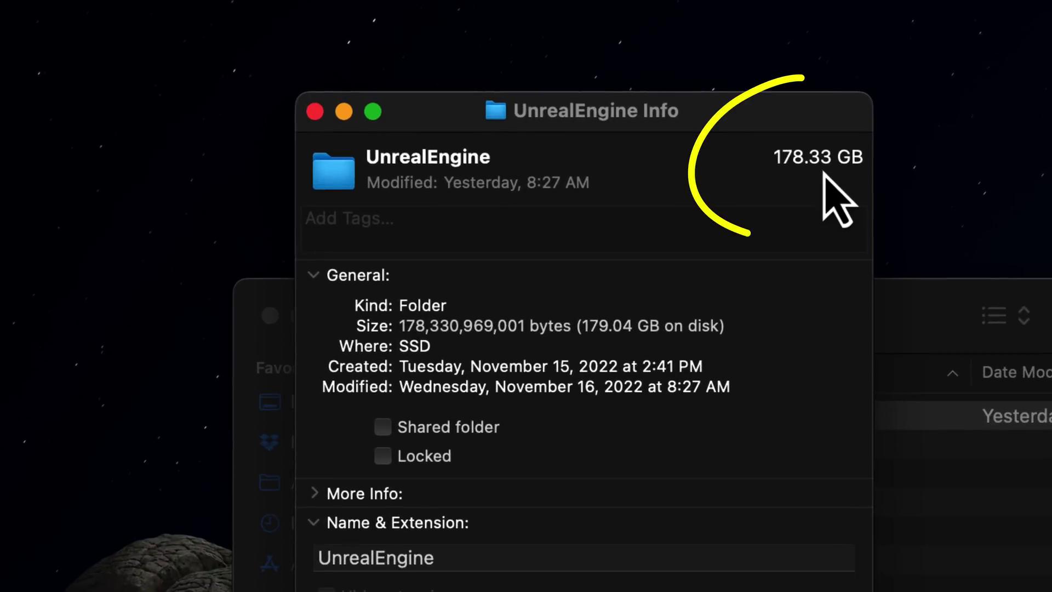
{"action": "left_click", "coordinate": [314, 112]}
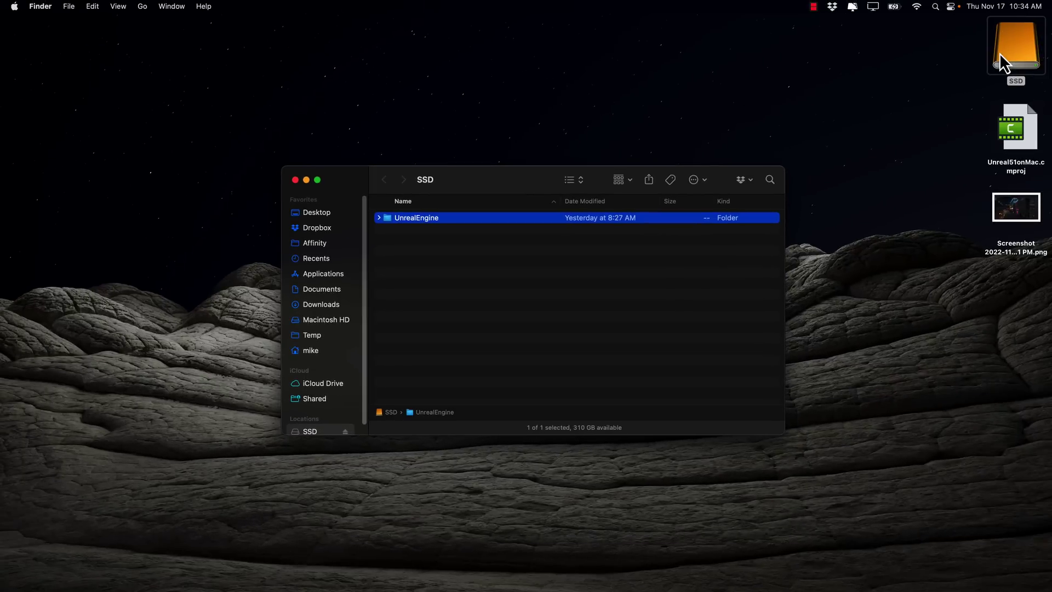
Expand the UnrealEngine folder and its Engine subfolder, and select UnrealEditor.app inside Engine/Binaries/Mac.
{"action": "left_click", "coordinate": [379, 218]}
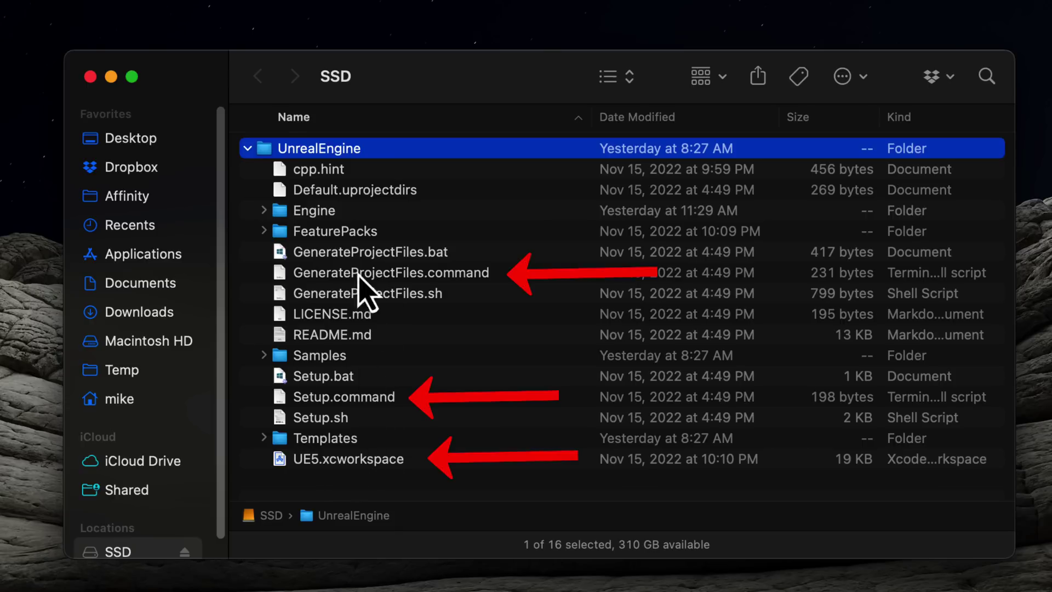
{"action": "left_click", "coordinate": [264, 210]}
{"action": "scroll", "coordinate": [331, 324], "scroll_direction": "down", "scroll_amount": 1}
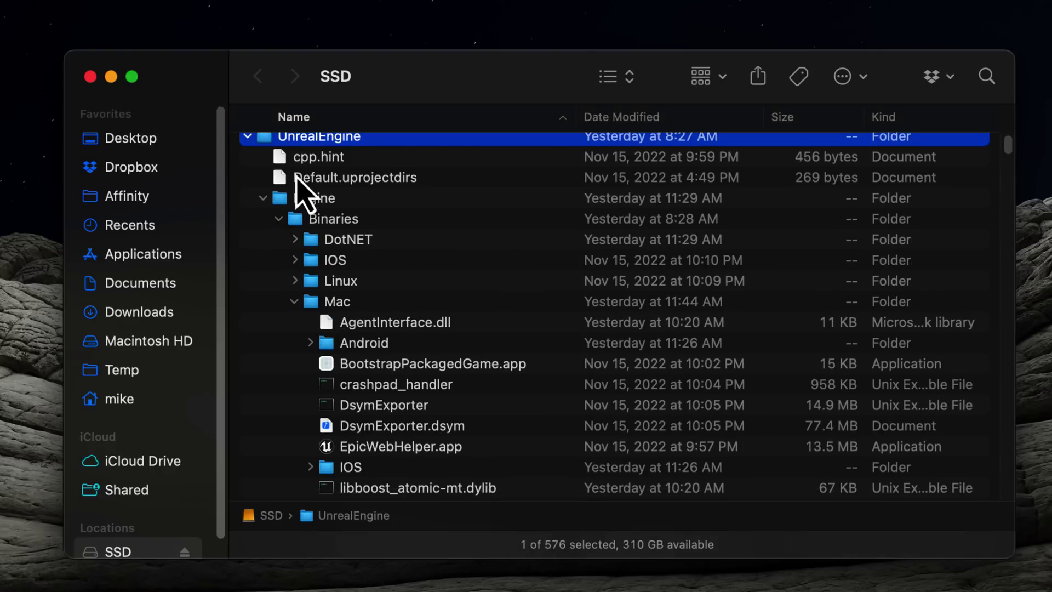
{"action": "scroll", "coordinate": [383, 368], "scroll_direction": "down", "scroll_amount": 10}
{"action": "scroll", "coordinate": [382, 355], "scroll_direction": "down", "scroll_amount": 15}
{"action": "scroll", "coordinate": [382, 355], "scroll_direction": "down", "scroll_amount": 15}
{"action": "scroll", "coordinate": [382, 355], "scroll_direction": "down", "scroll_amount": 15}
{"action": "scroll", "coordinate": [382, 355], "scroll_direction": "down", "scroll_amount": 20}
{"action": "scroll", "coordinate": [386, 357], "scroll_direction": "up", "scroll_amount": 10}
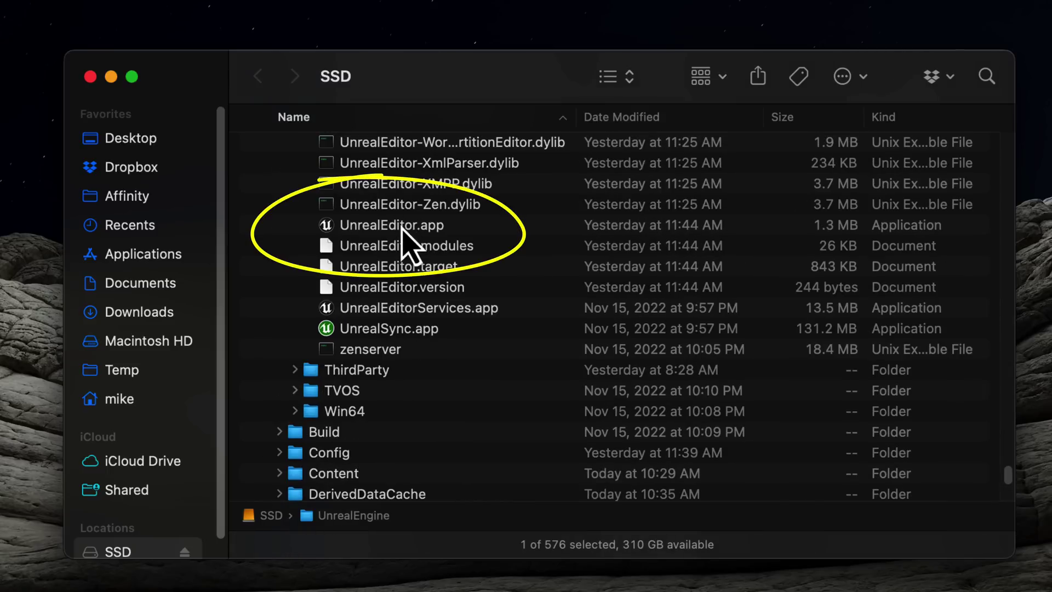
{"action": "left_click", "coordinate": [402, 226]}
Switch to the Epic Games Launcher and show the Unreal Engine library with the installed engine versions and projects.
{"action": "key", "text": "super+space"}
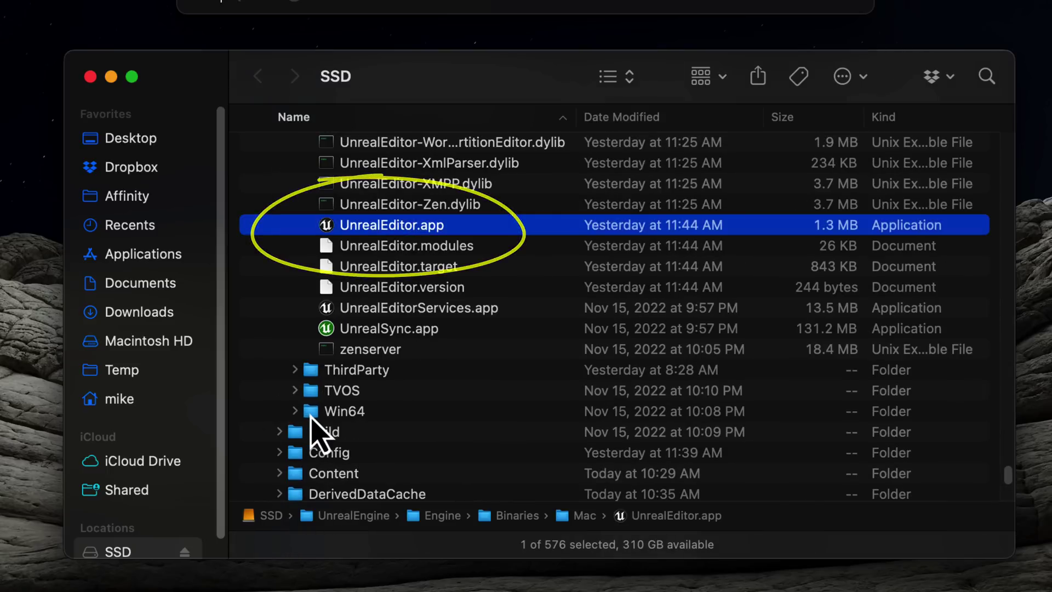
{"action": "type", "text": "epic"}
{"action": "key", "text": "Return"}
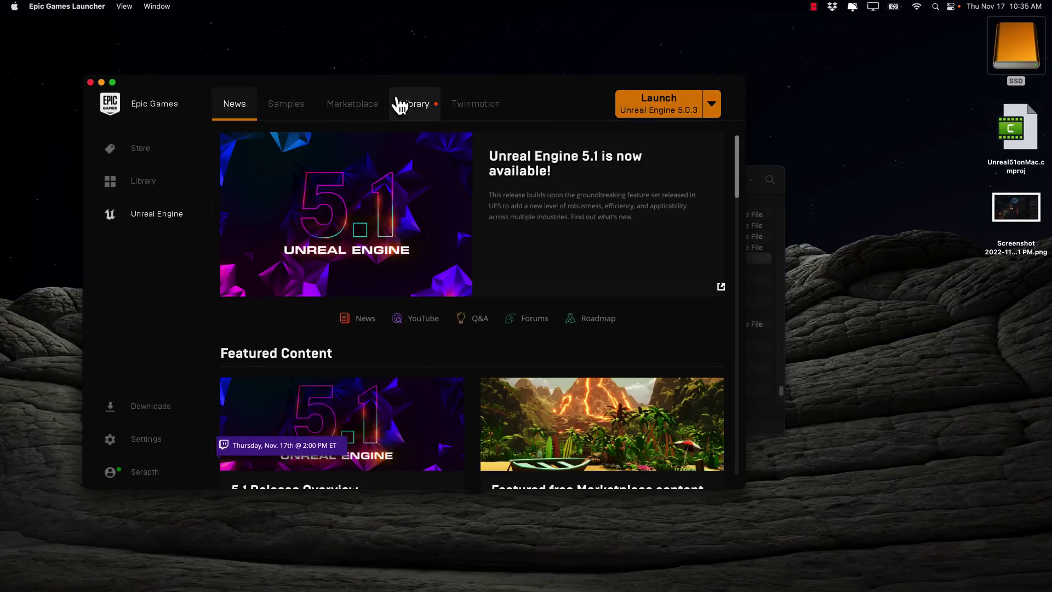
{"action": "left_click", "coordinate": [405, 105]}
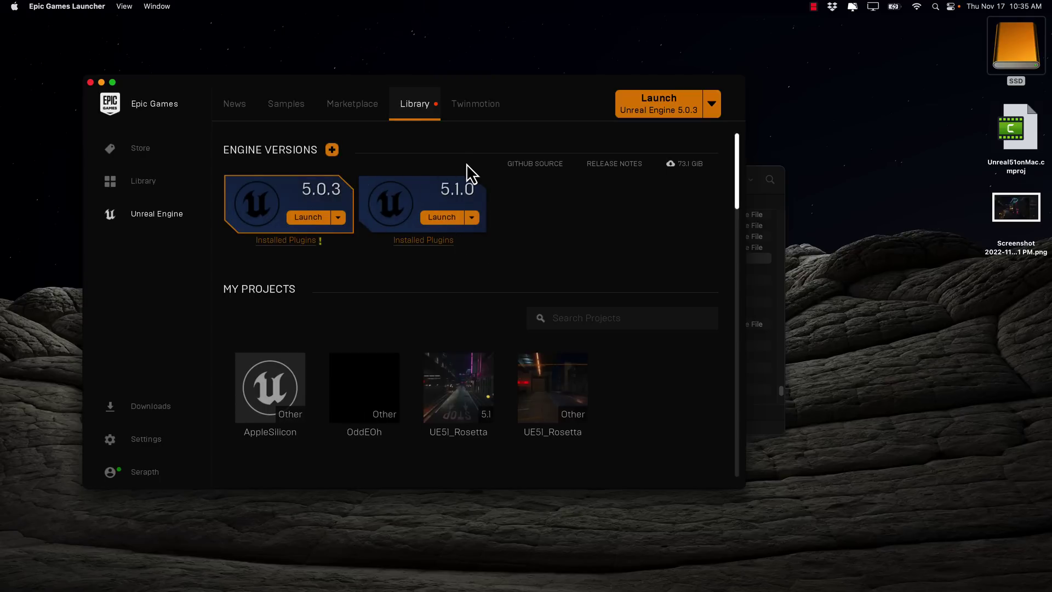
{"action": "scroll", "coordinate": [543, 208], "scroll_direction": "down", "scroll_amount": 1}
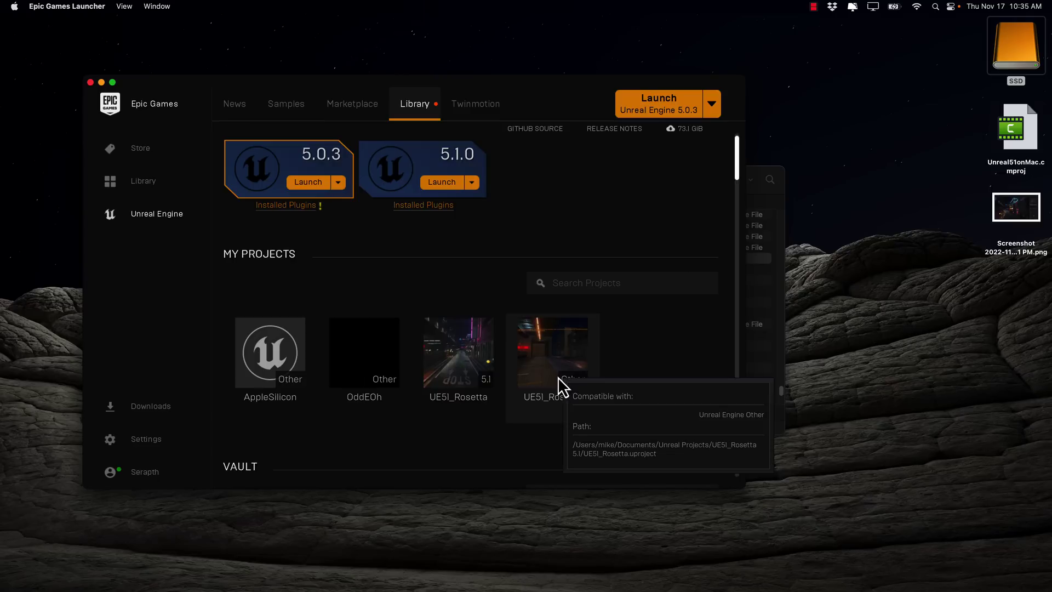
Launch Unreal Engine 5.1.0 and allow the launcher to access files on the removable volume.
{"action": "mouse_move", "coordinate": [490, 366]}
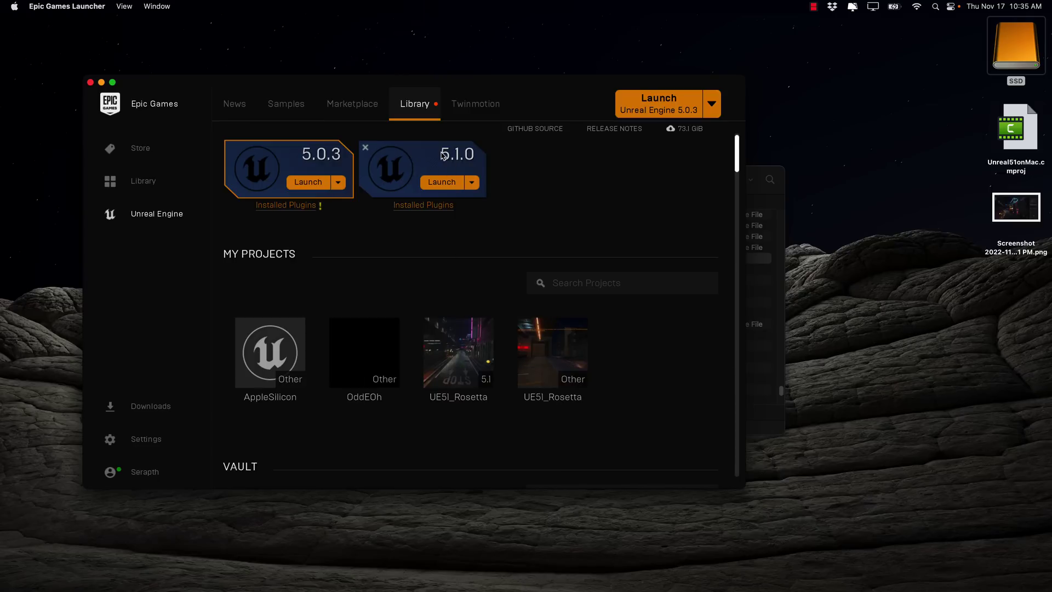
{"action": "mouse_move", "coordinate": [554, 370]}
{"action": "left_click", "coordinate": [442, 182]}
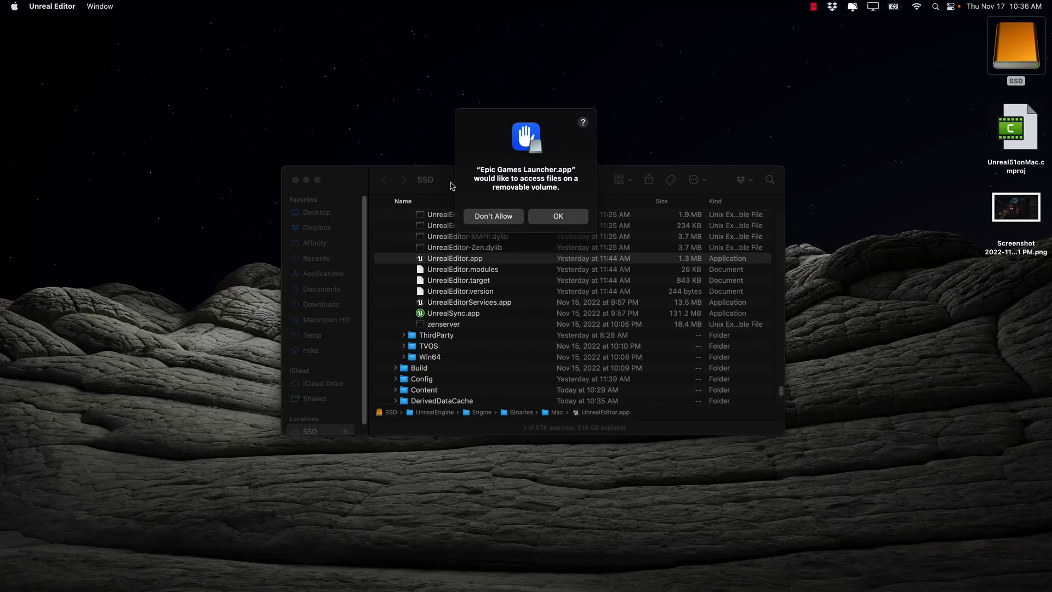
{"action": "left_click", "coordinate": [555, 215]}
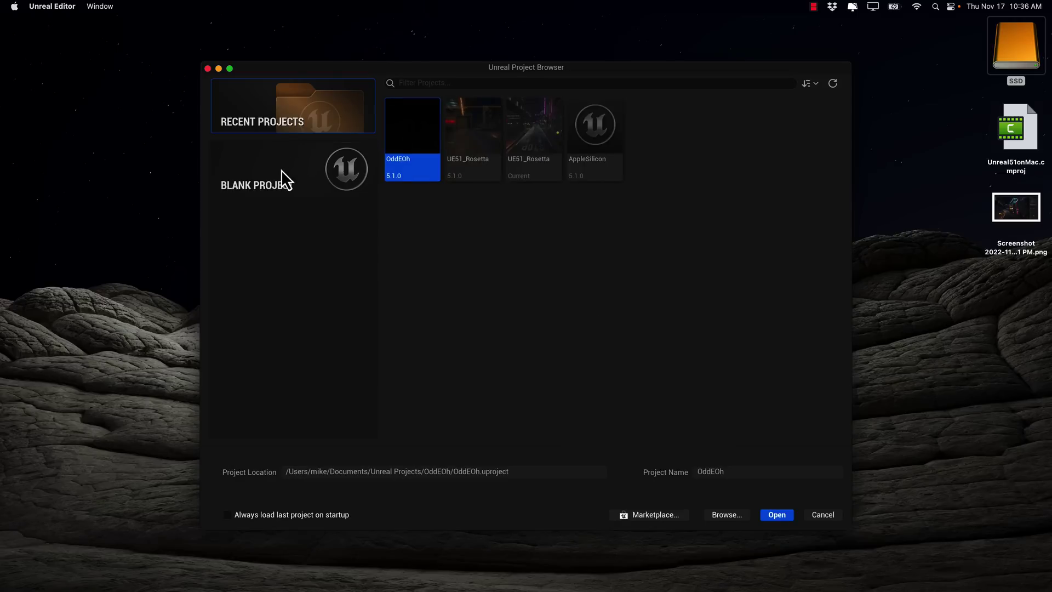
Create a blank Blueprint project named Intel for Desktop with the Maximum quality preset.
{"action": "left_click", "coordinate": [281, 170]}
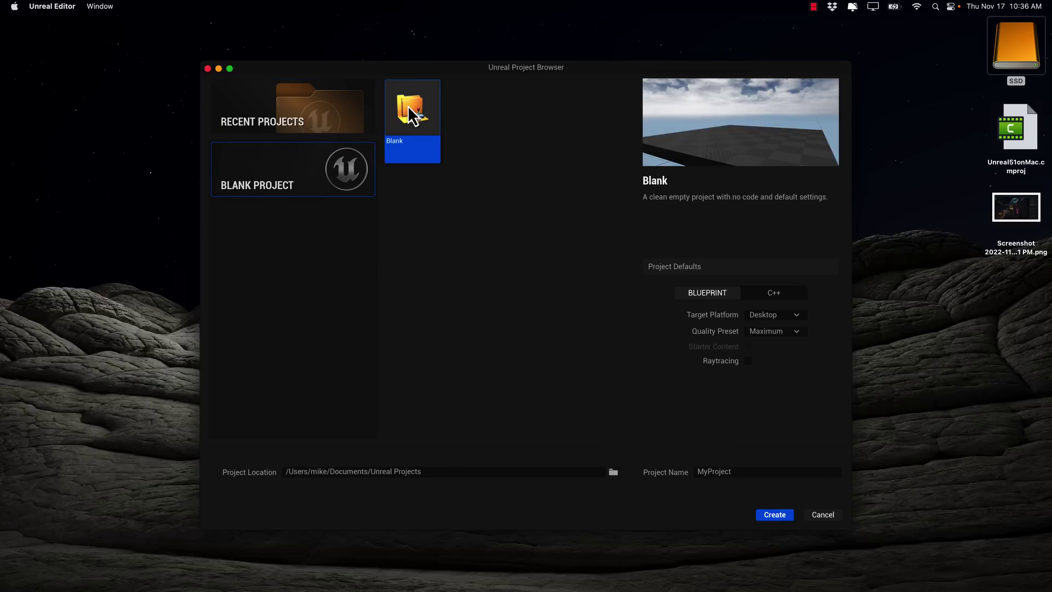
{"action": "left_click", "coordinate": [753, 473]}
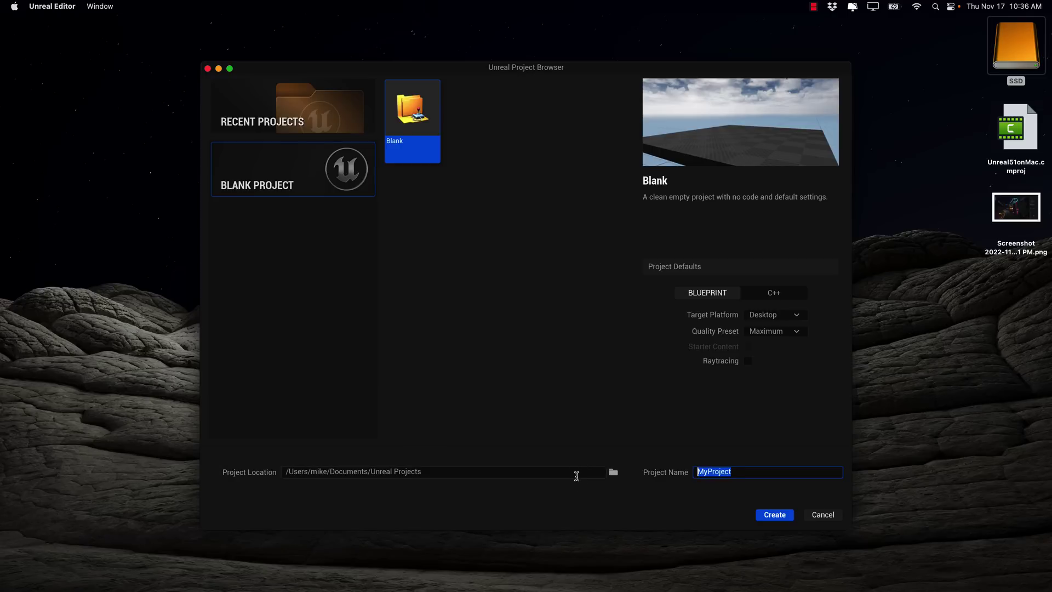
{"action": "type", "text": "Intel"}
{"action": "left_click", "coordinate": [765, 516]}
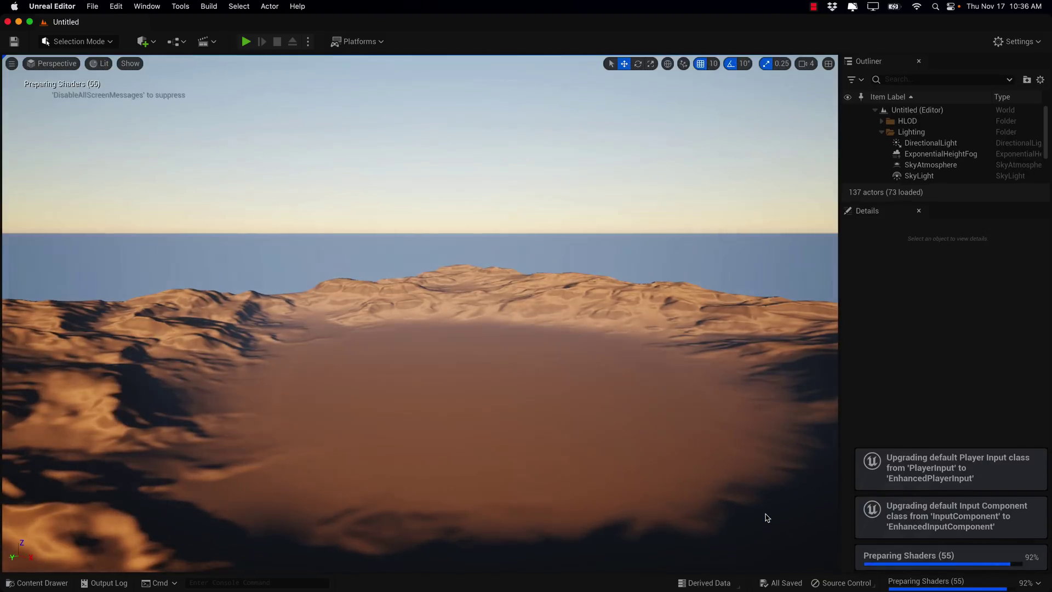
Switch back to the Epic Games Launcher and search the Vault for "city".
{"action": "key", "text": "ctrl+Up"}
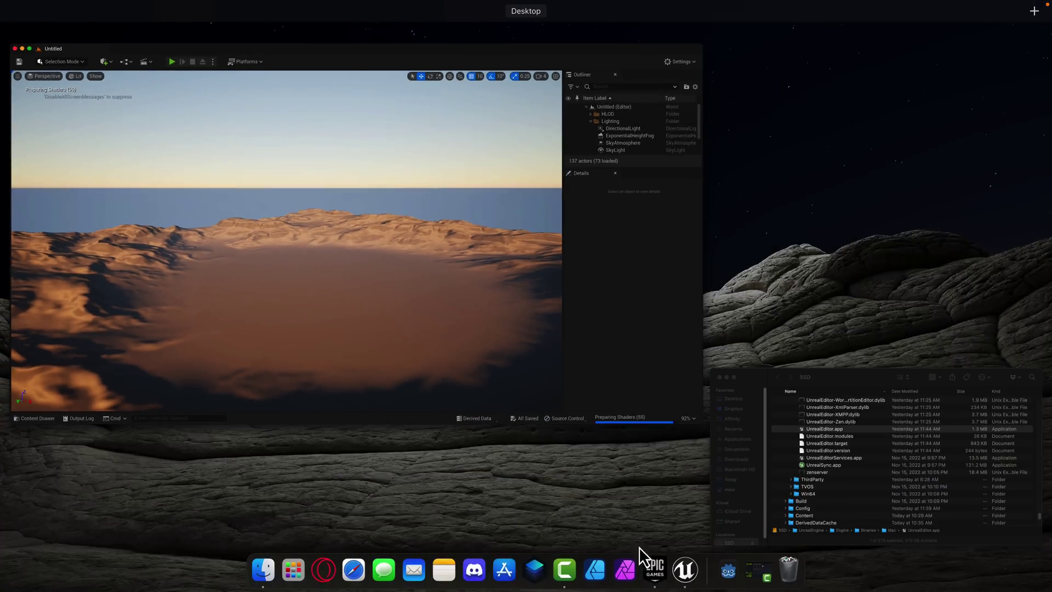
{"action": "left_click", "coordinate": [652, 553]}
{"action": "scroll", "coordinate": [603, 331], "scroll_direction": "down", "scroll_amount": 10}
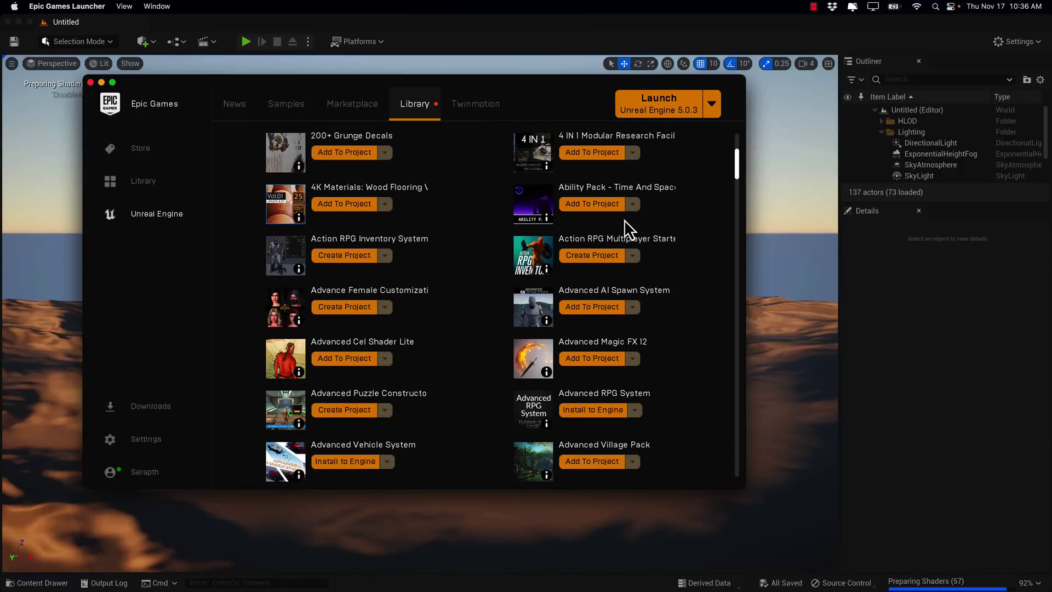
{"action": "scroll", "coordinate": [614, 224], "scroll_direction": "up", "scroll_amount": 4}
{"action": "left_click", "coordinate": [601, 194]}
{"action": "type", "text": "city"}
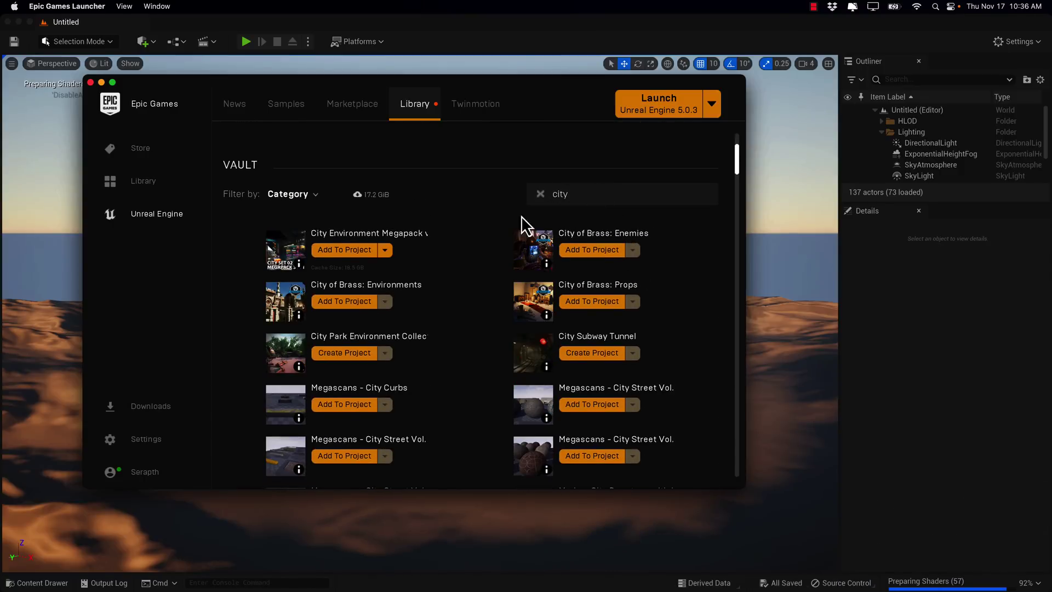
Add the City Environment Megapack to the Intel project, listing all projects and choosing asset version 5.0.
{"action": "left_click", "coordinate": [353, 251]}
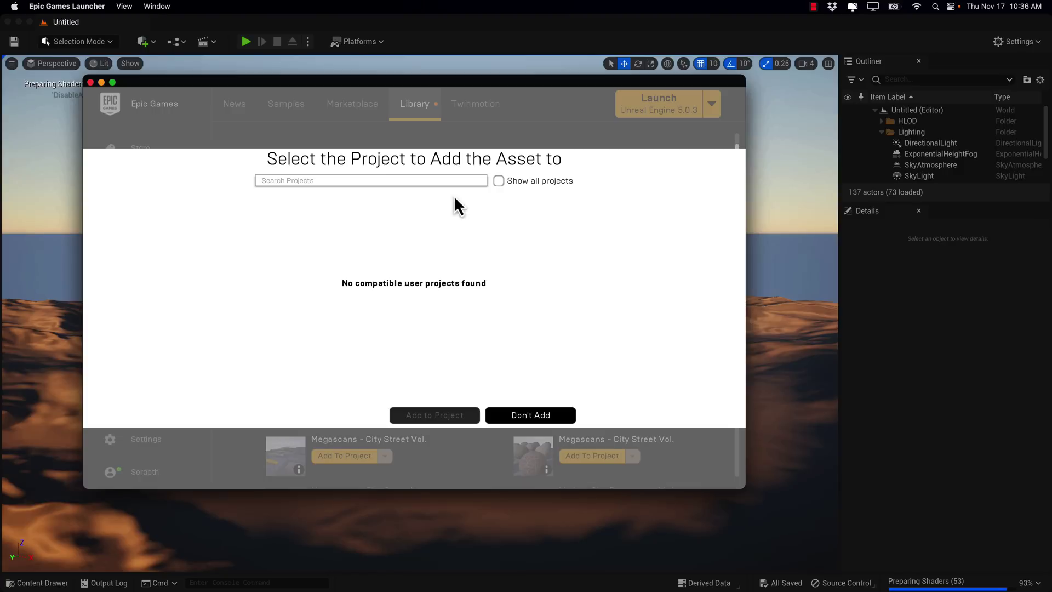
{"action": "left_click", "coordinate": [499, 181]}
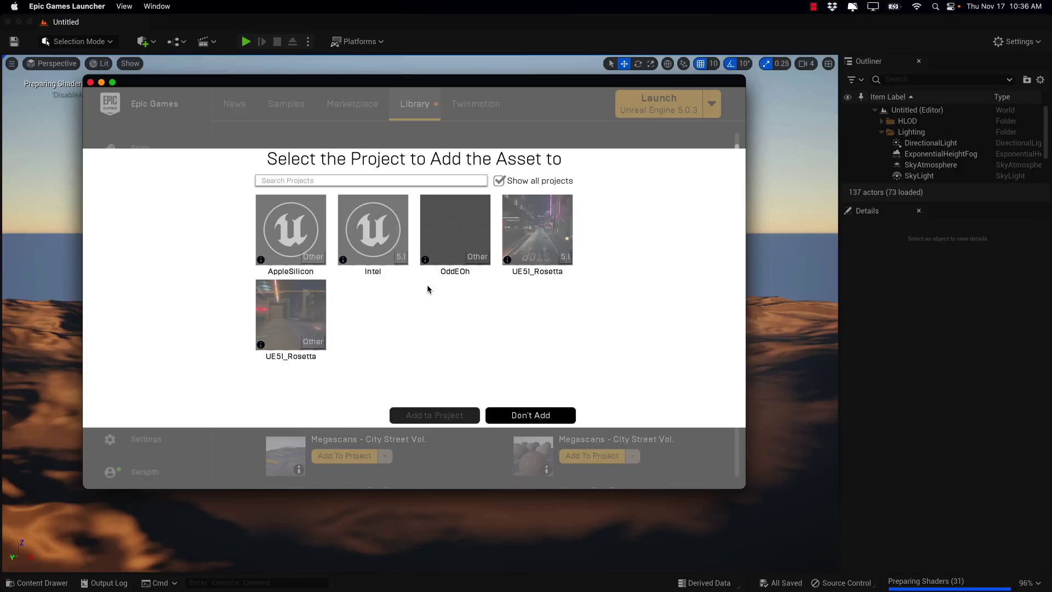
{"action": "left_click", "coordinate": [373, 225]}
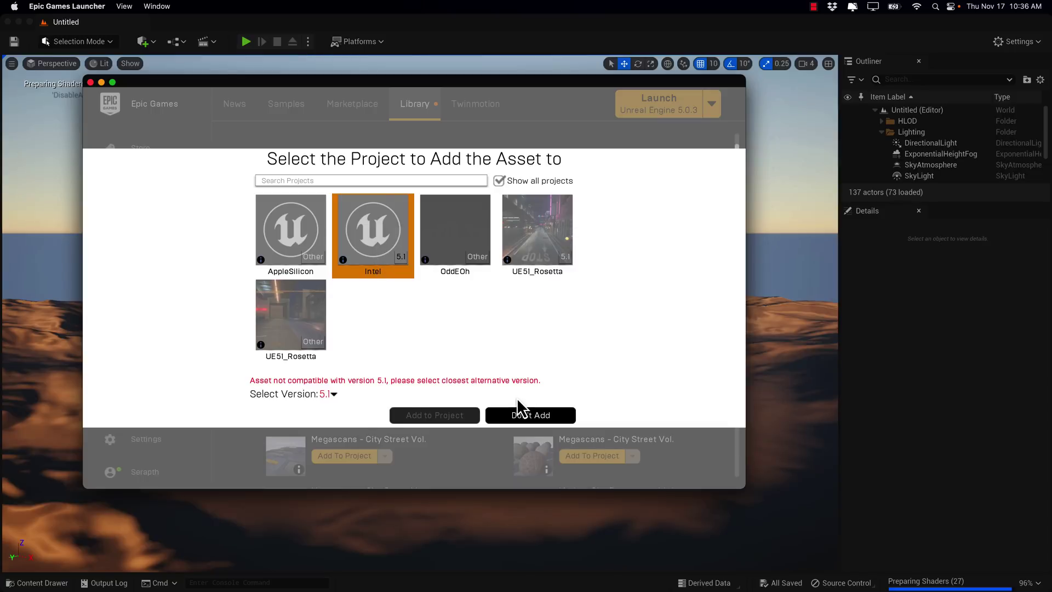
{"action": "left_click", "coordinate": [330, 395]}
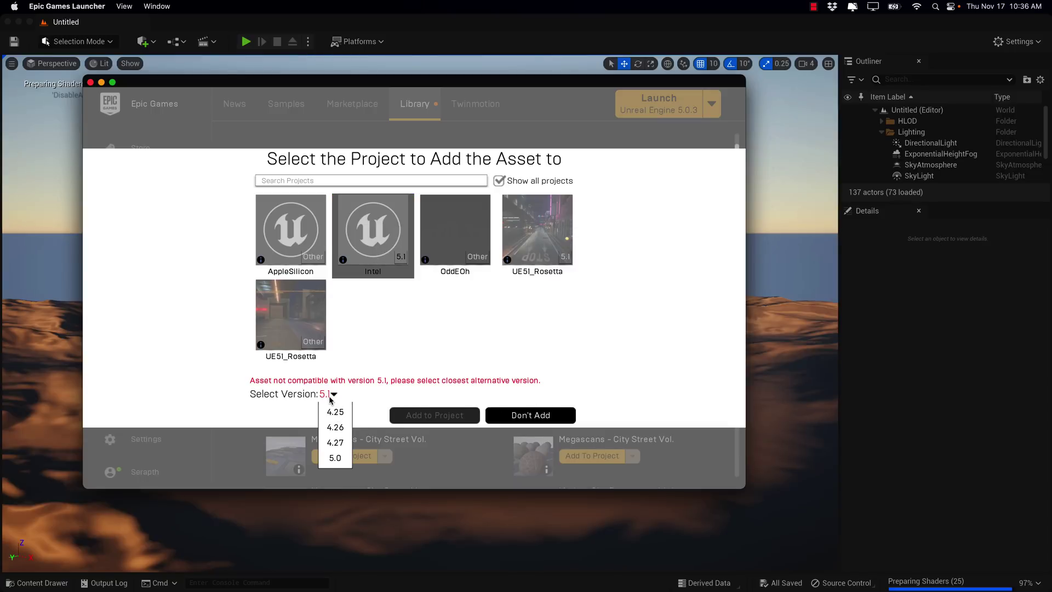
{"action": "left_click", "coordinate": [335, 459]}
{"action": "left_click", "coordinate": [434, 415]}
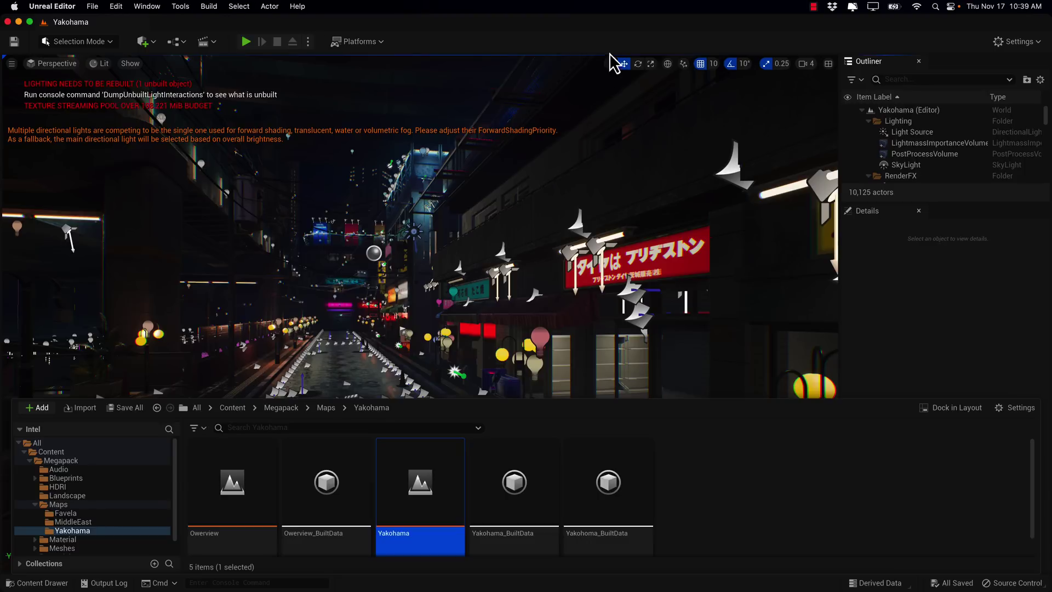
Display the frames-per-second readout in the viewport of the Yakohama level.
{"action": "left_click", "coordinate": [576, 175]}
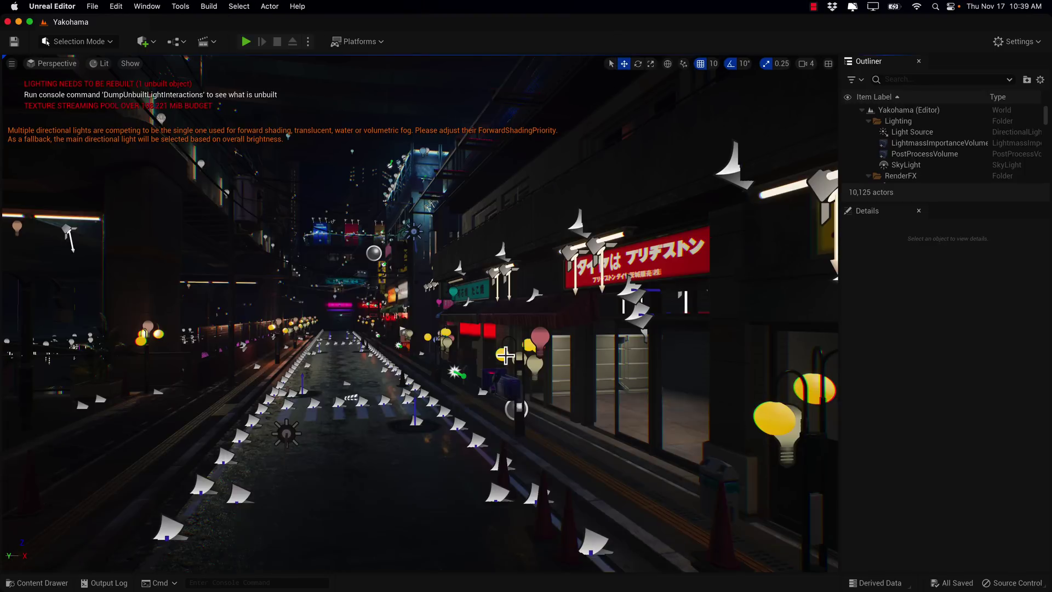
{"action": "right_click_drag", "start_coordinate": [505, 356], "coordinate": [484, 351]}
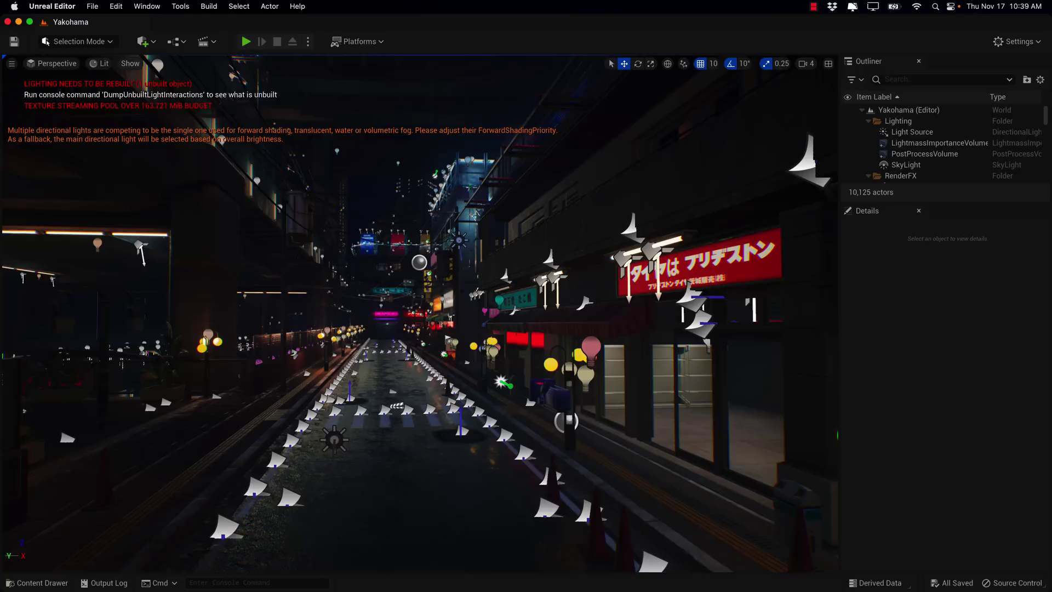
{"action": "left_click_drag", "start_coordinate": [477, 318], "coordinate": [467, 305]}
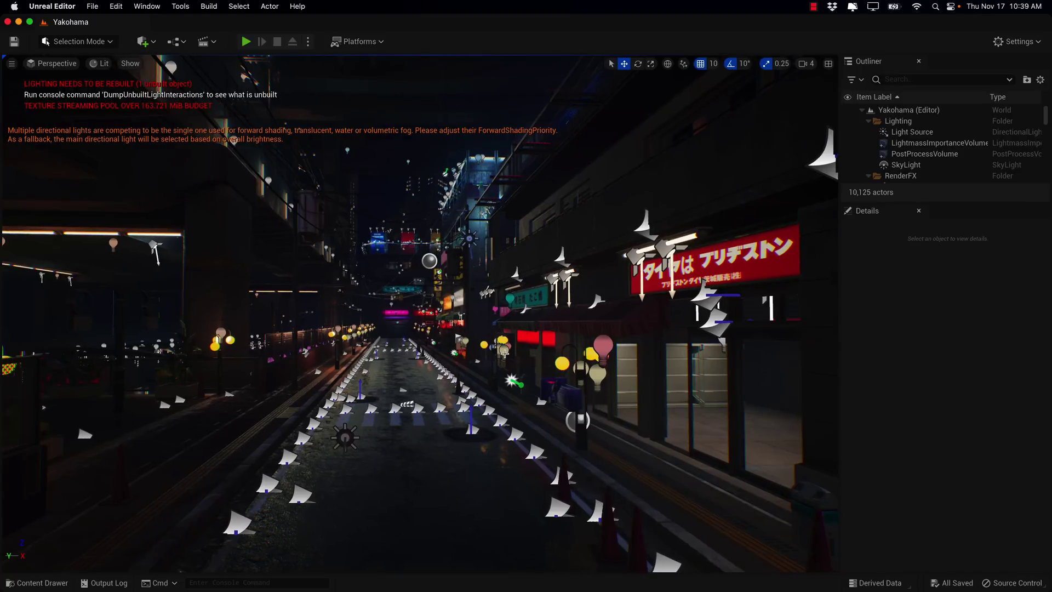
{"action": "left_click", "coordinate": [13, 64]}
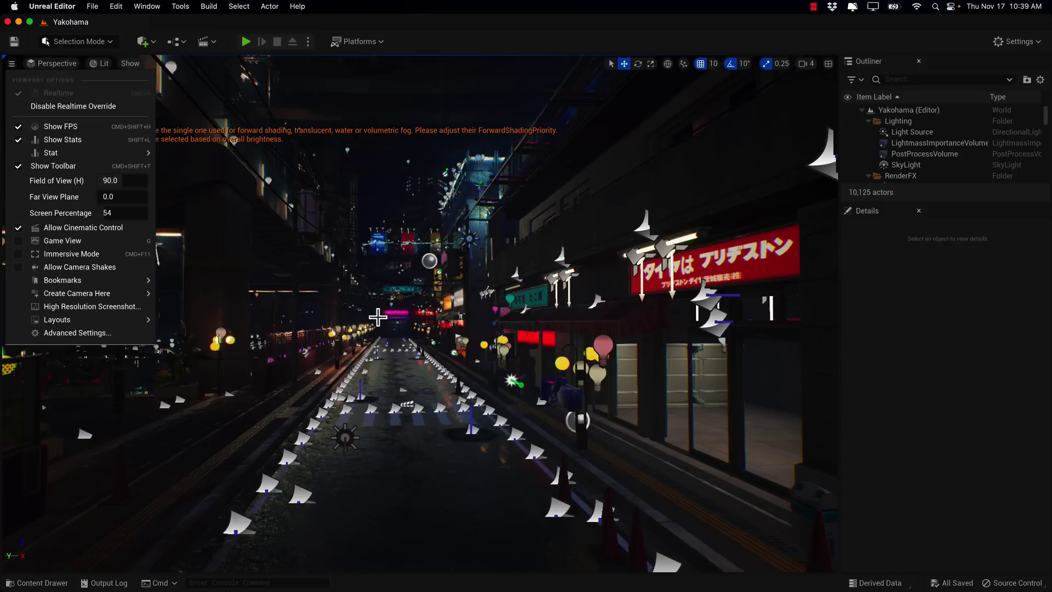
{"action": "left_click", "coordinate": [400, 342]}
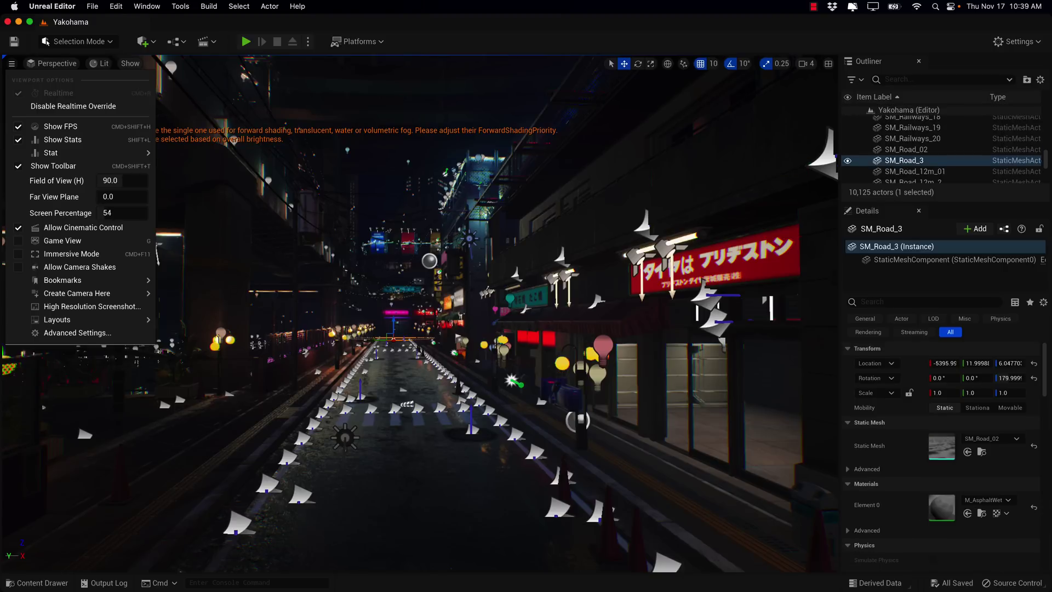
{"action": "left_click", "coordinate": [404, 476]}
{"action": "mouse_move", "coordinate": [82, 153]}
{"action": "left_click", "coordinate": [52, 126]}
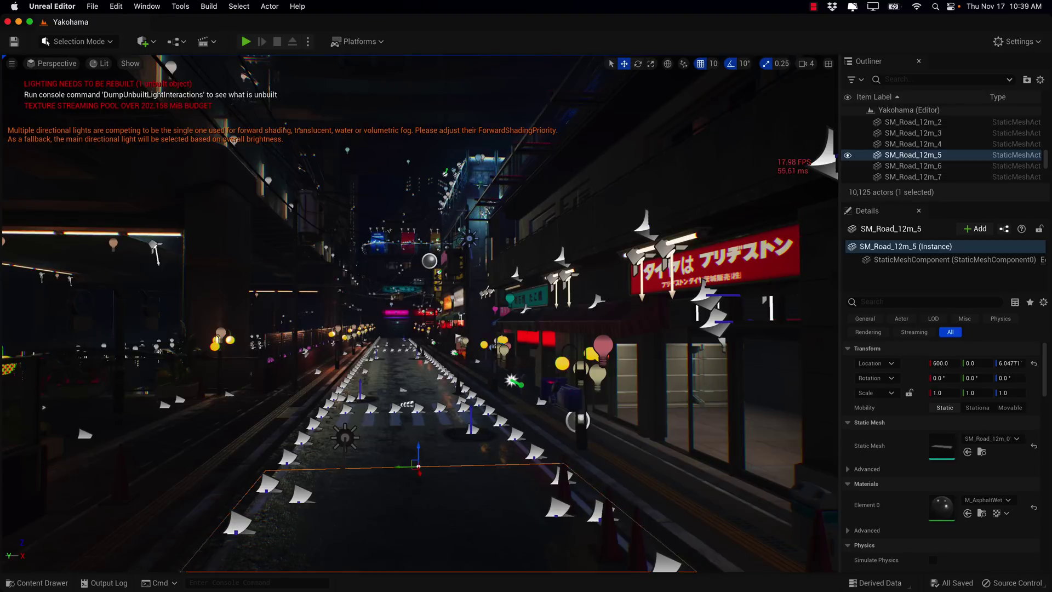
Fly forward along the Yakohama street to the shopfronts at its end while checking the frame rate.
{"action": "key", "text": "w"}
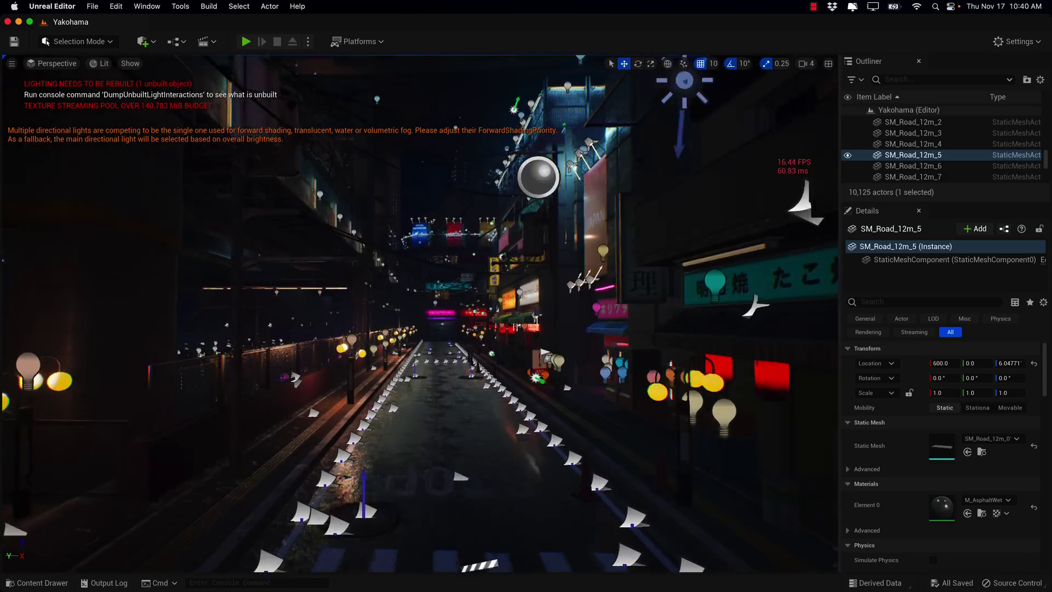
{"action": "key", "text": "w"}
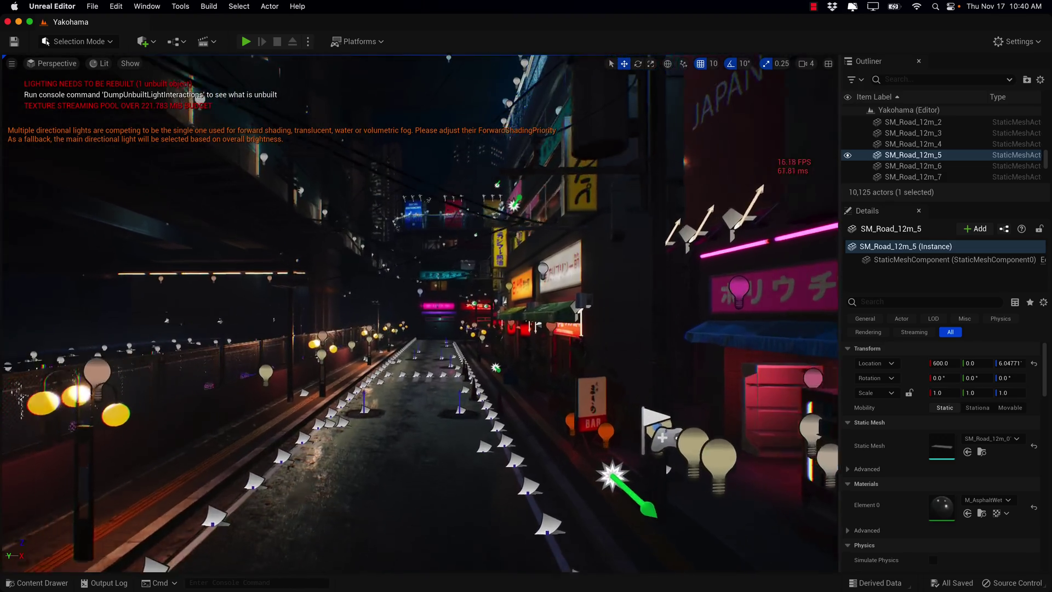
{"action": "key", "text": "w"}
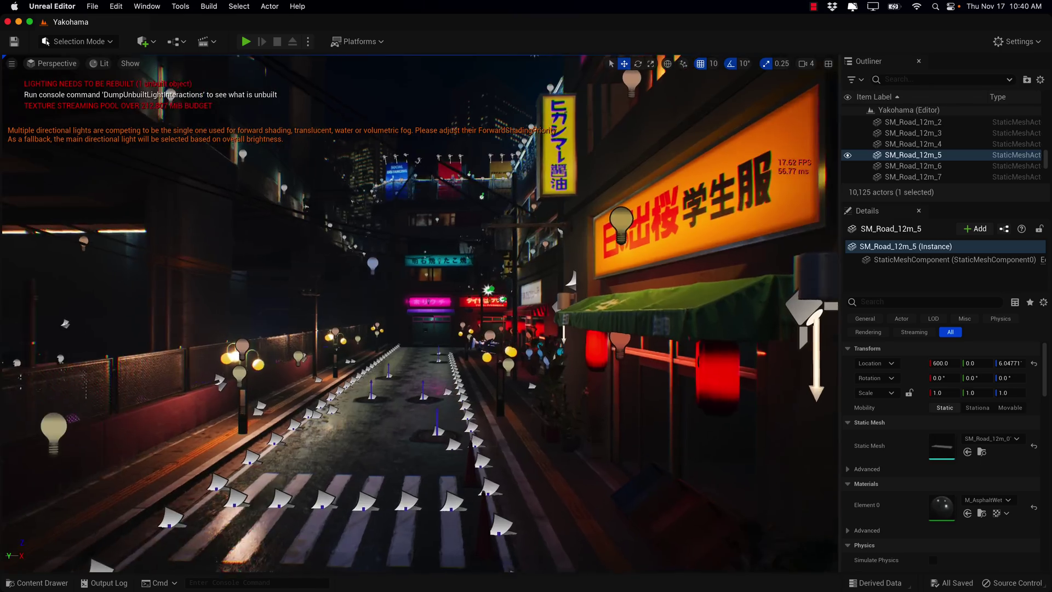
{"action": "key", "text": "w"}
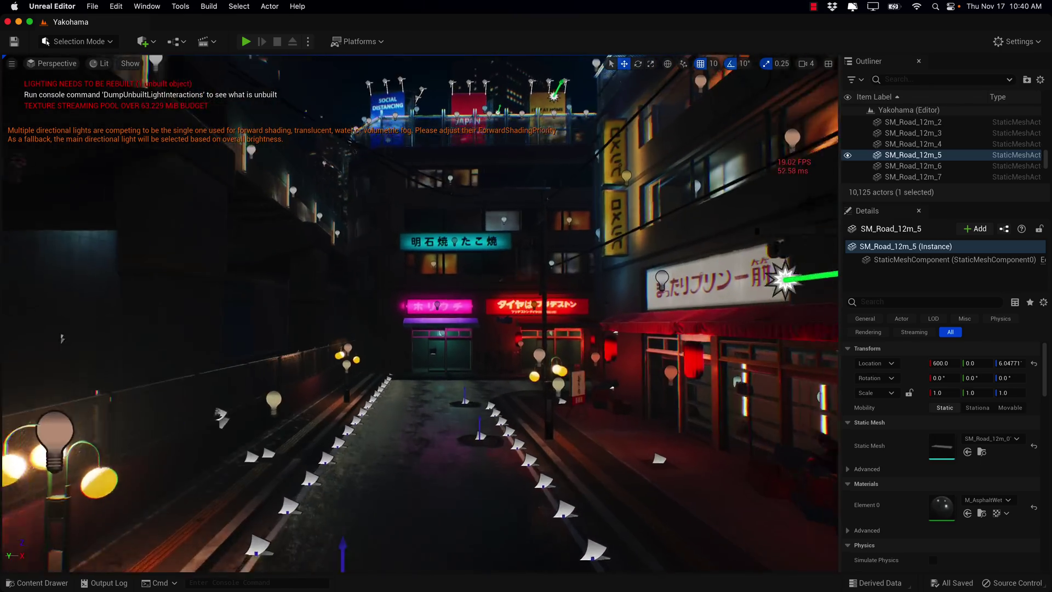
{"action": "key", "text": "w"}
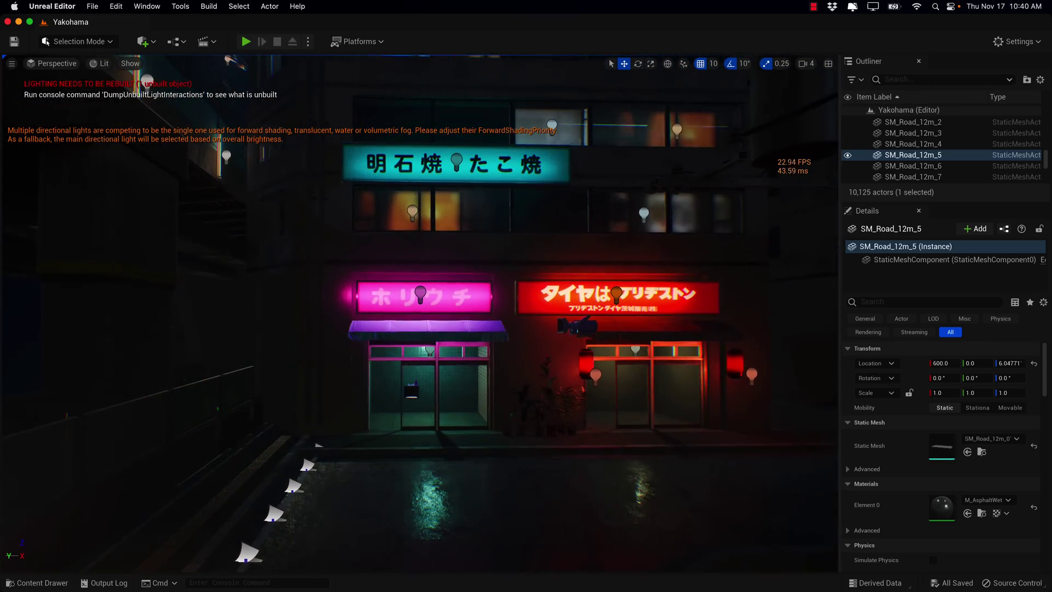
Fly from the shopfronts to the stairs and escalators of the Yakohama level while checking the frame rate.
{"action": "right_click_drag", "start_coordinate": [420, 313], "coordinate": [49, 329]}
{"action": "key", "text": "w"}
{"action": "key", "text": "w"}
{"action": "key", "text": "w"}
{"action": "key", "text": "w"}
{"action": "key", "text": "e"}
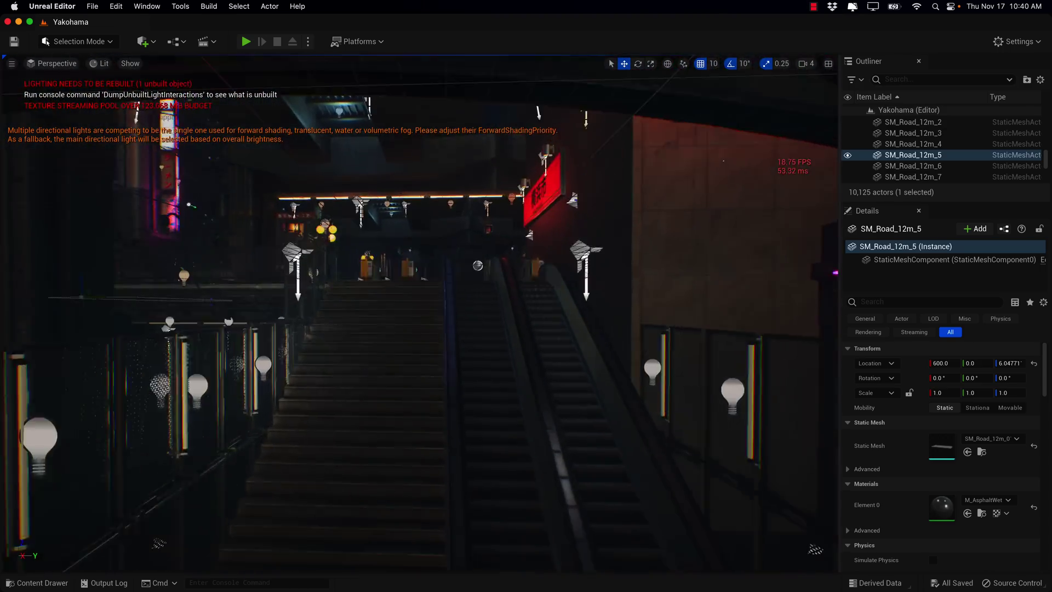
{"action": "key", "text": "w"}
Hide the editor icons with game view and fly along the street towards the pink and red shopfronts, watching the frame rate.
{"action": "right_click_drag", "start_coordinate": [419, 314], "coordinate": [658, 343]}
{"action": "key", "text": "w"}
{"action": "key", "text": "g"}
{"action": "key", "text": "w"}
{"action": "key", "text": "w"}
{"action": "key", "text": "w"}
{"action": "key", "text": "w"}
{"action": "key", "text": "w"}
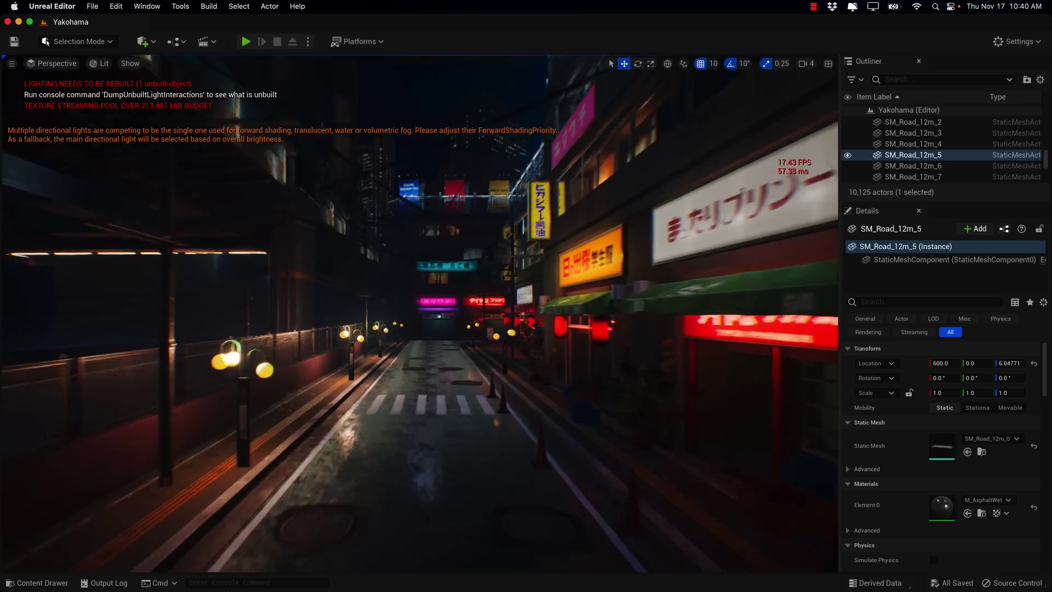
{"action": "key", "text": "w"}
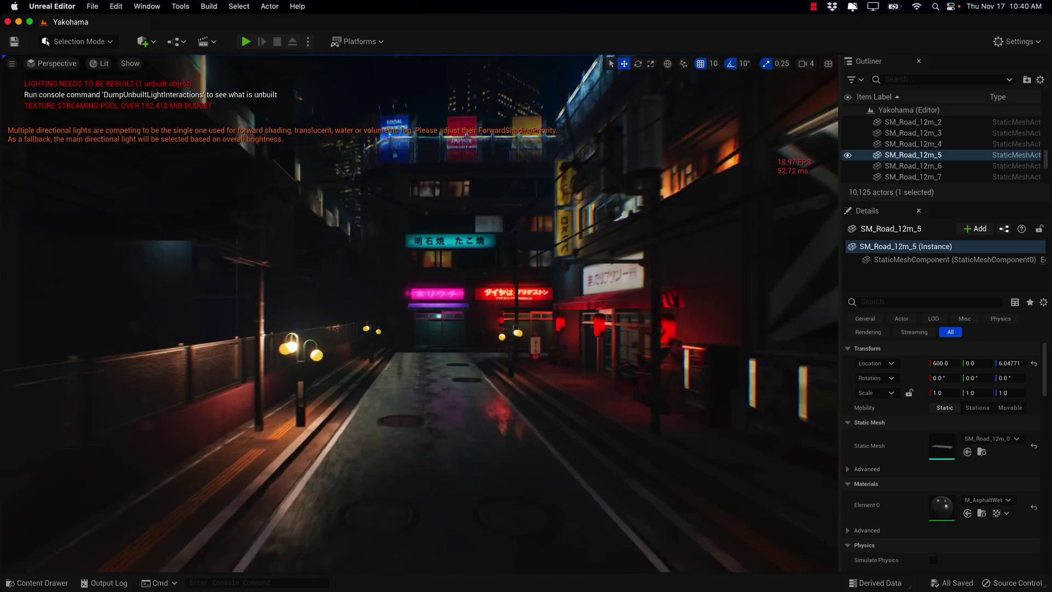
{"action": "key", "text": "w"}
Fly to the opposite end of the street and face back along it, comparing the frame rate on the way.
{"action": "right_click_drag", "start_coordinate": [658, 343], "coordinate": [832, 342]}
{"action": "key", "text": "w"}
{"action": "key", "text": "w"}
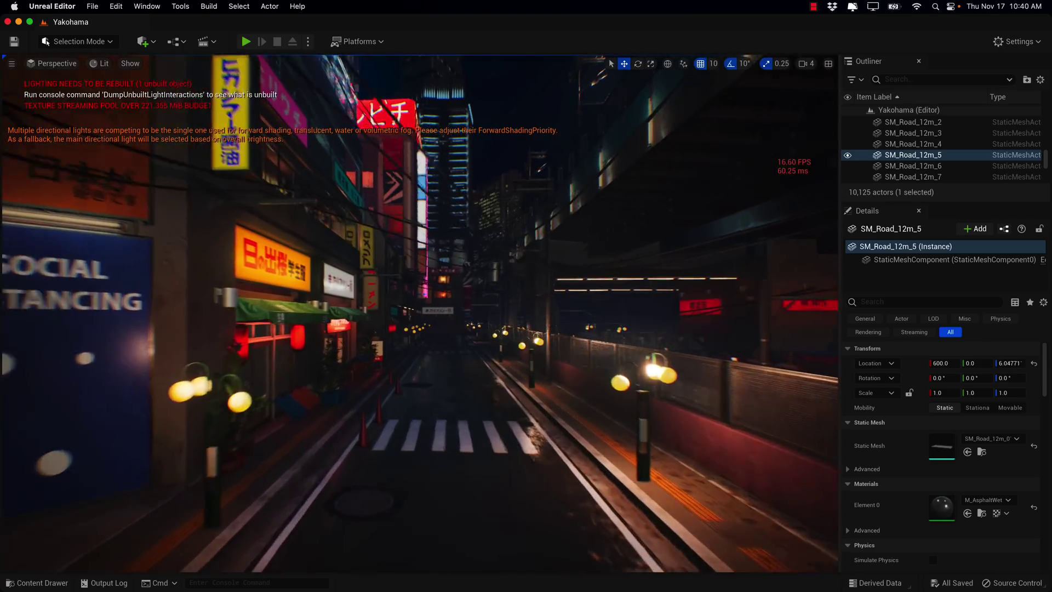
{"action": "key", "text": "w"}
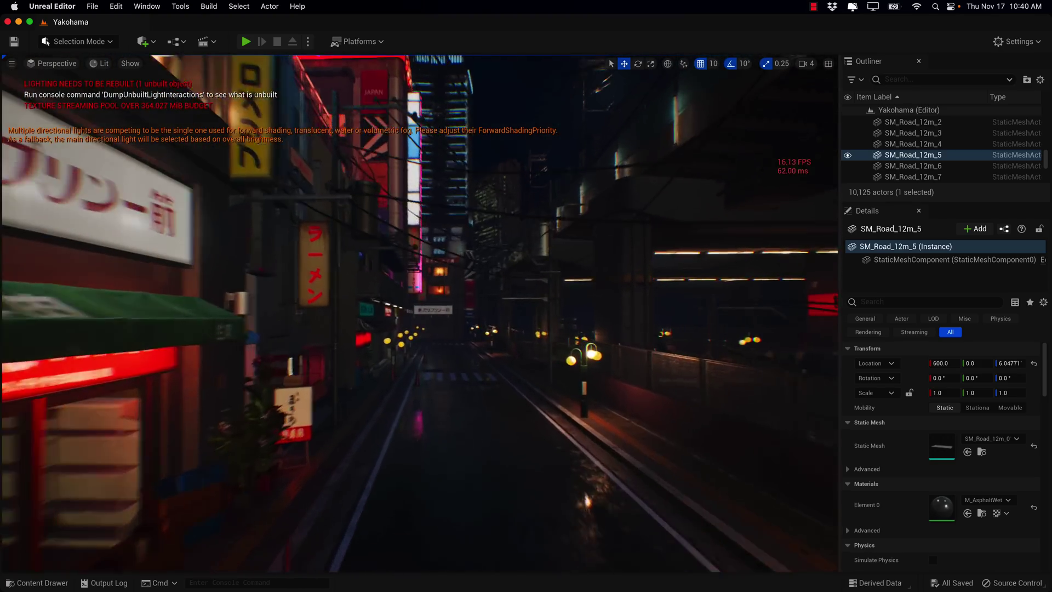
{"action": "key", "text": "w"}
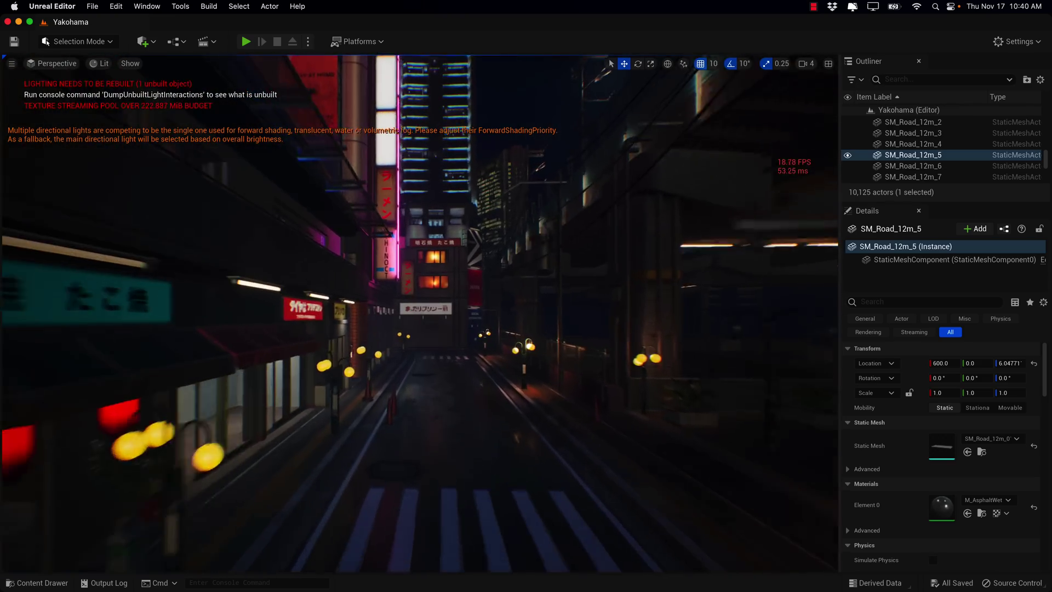
{"action": "key", "text": "w"}
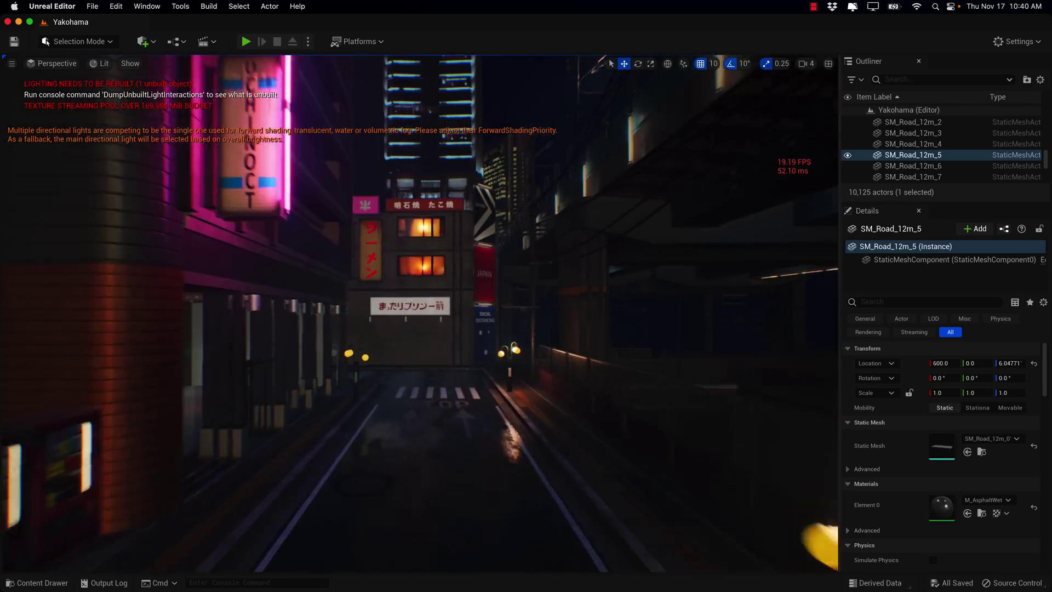
{"action": "key", "text": "w"}
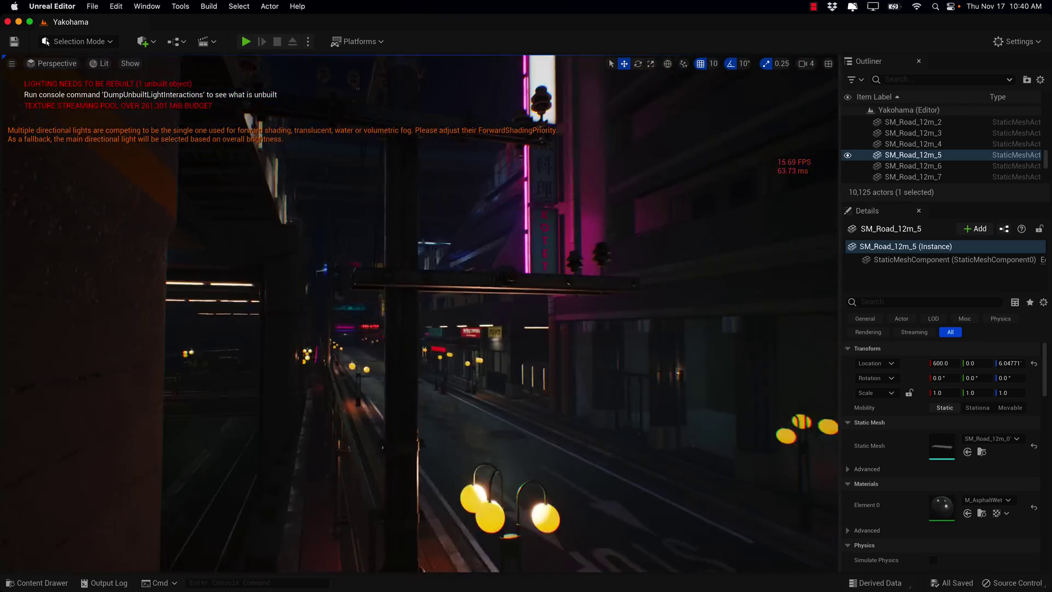
{"action": "key", "text": "w"}
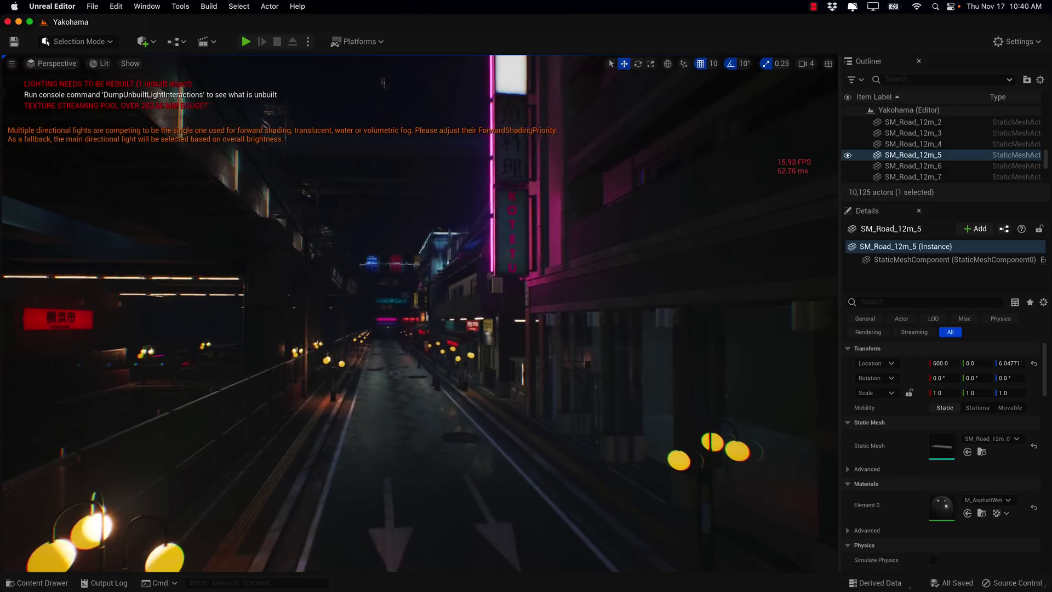
{"action": "key", "text": "w"}
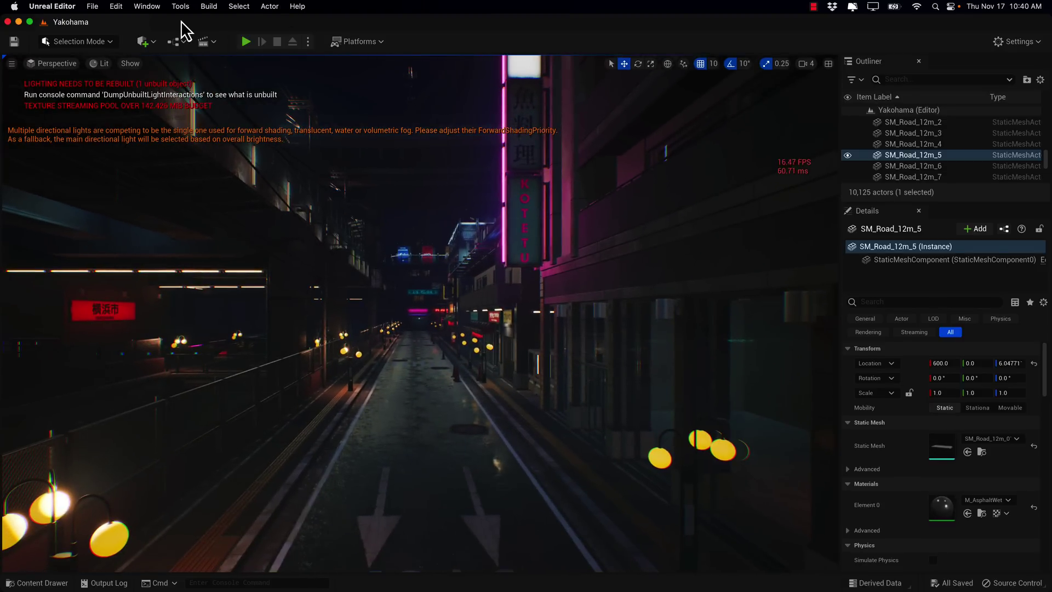
Build only the lighting of the Yakohama level.
{"action": "left_click", "coordinate": [207, 8]}
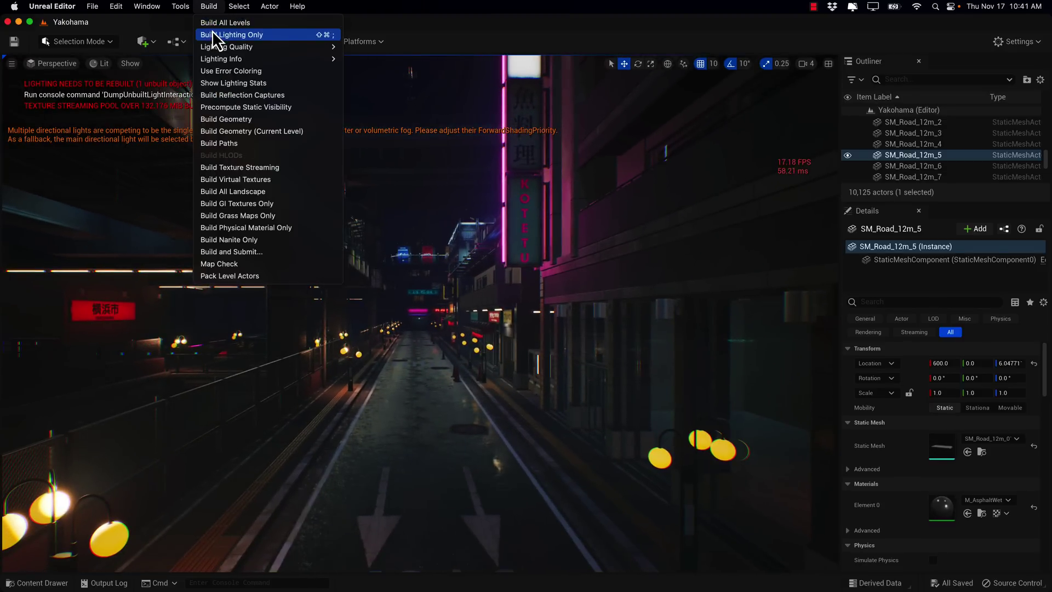
{"action": "left_click", "coordinate": [213, 34]}
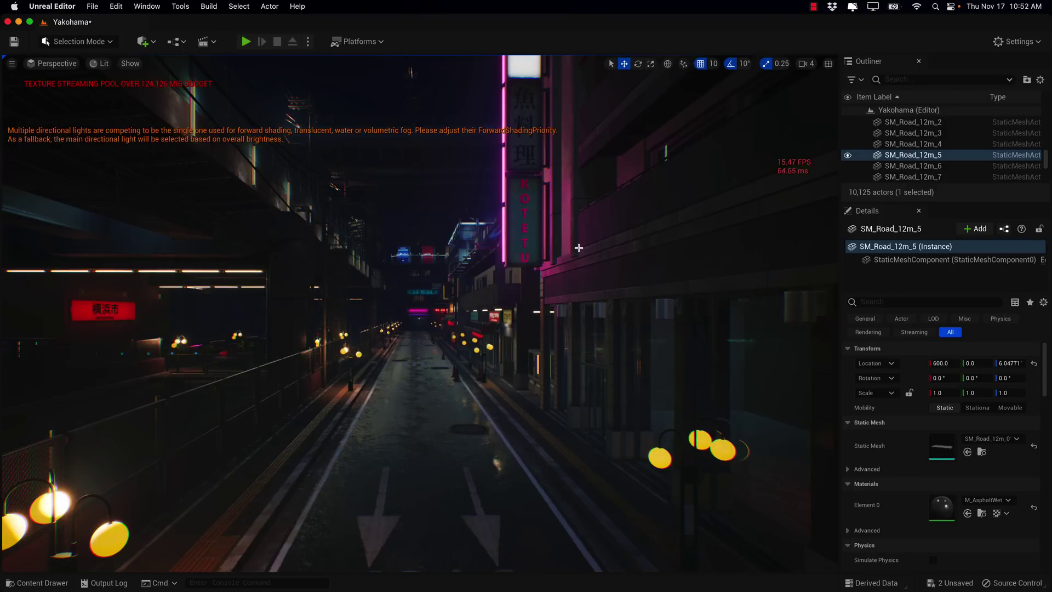
Fly the length of the street up to the pink shopfront to check the frame rate with the lighting built.
{"action": "right_click_drag", "start_coordinate": [566, 335], "coordinate": [556, 337]}
{"action": "key", "text": "w"}
{"action": "key", "text": "w"}
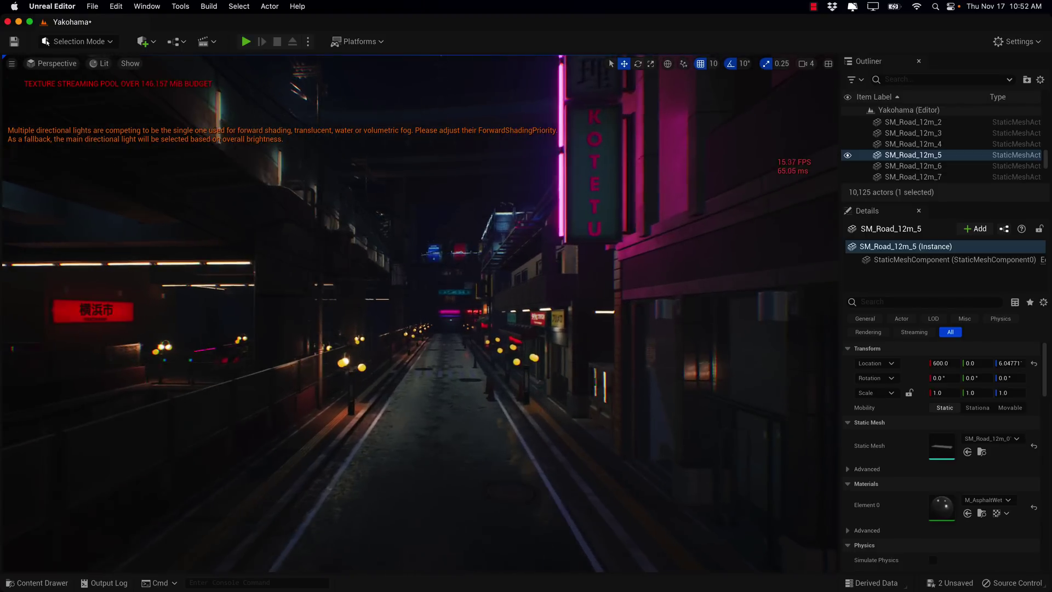
{"action": "key", "text": "w"}
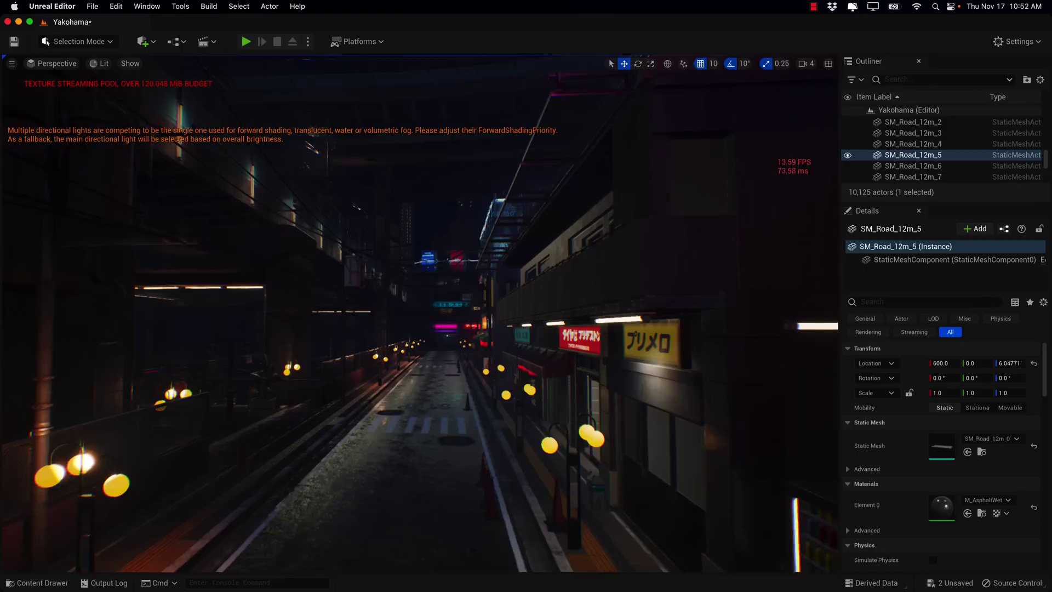
{"action": "key", "text": "w"}
{"action": "key", "text": "w"}
{"action": "key", "text": "w"}
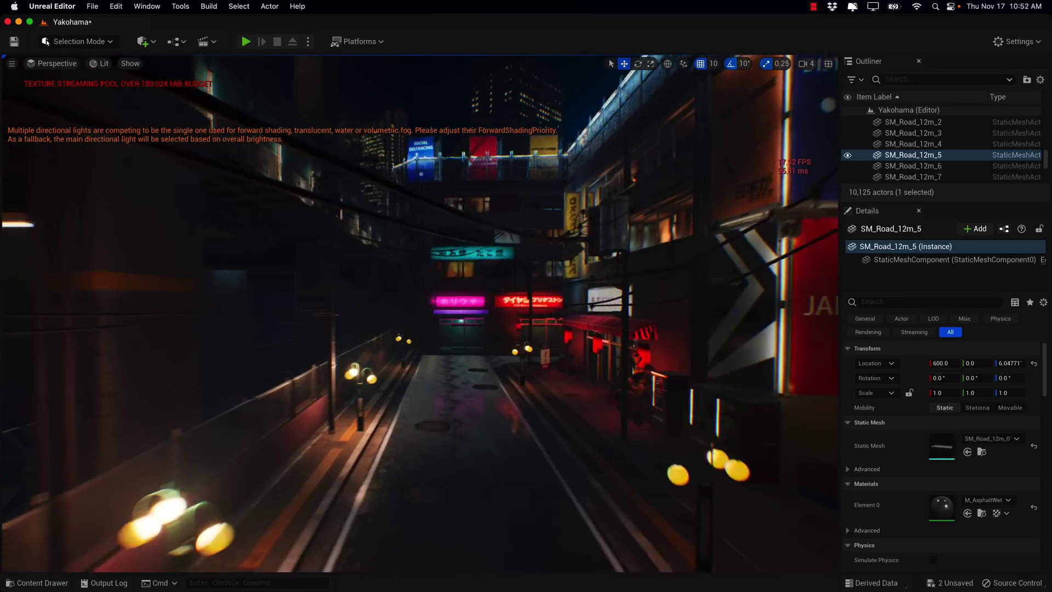
{"action": "left_click_drag", "start_coordinate": [572, 246], "coordinate": [152, 233]}
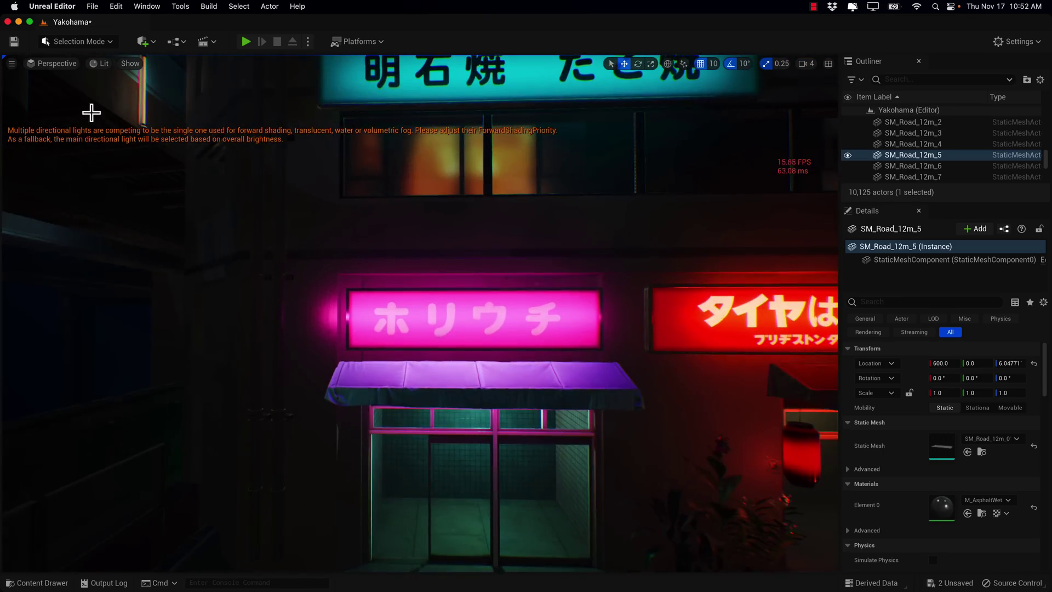
Turn away from the pink shopfront and fly back along the street beside the green awnings, watching the frame rate.
{"action": "key", "text": "w"}
{"action": "right_click_drag", "start_coordinate": [261, 208], "coordinate": [427, 217]}
{"action": "key", "text": "w"}
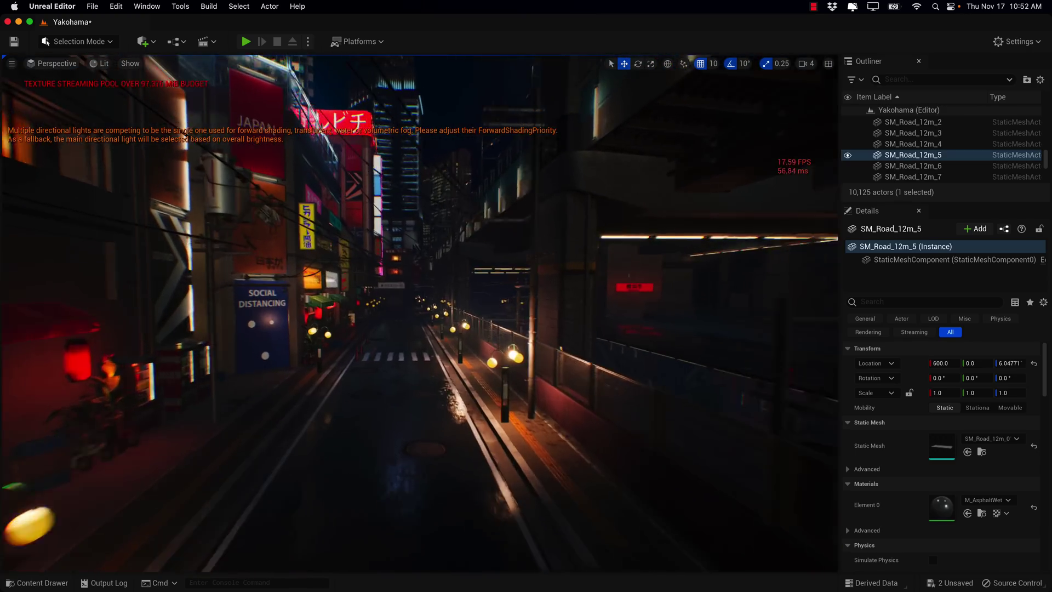
{"action": "key", "text": "w"}
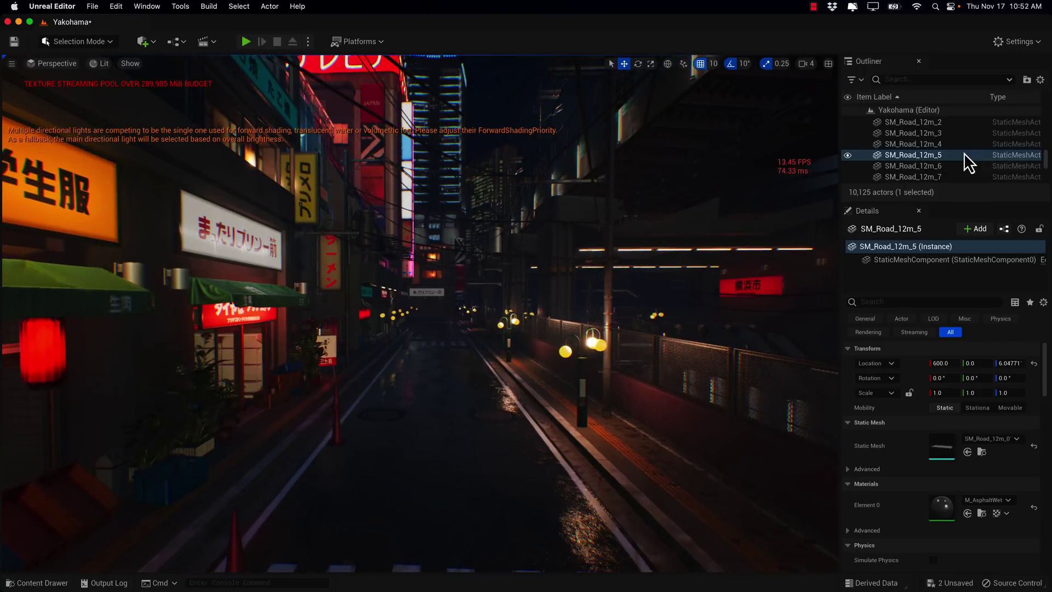
{"action": "scroll", "coordinate": [968, 161], "scroll_direction": "down", "scroll_amount": 10}
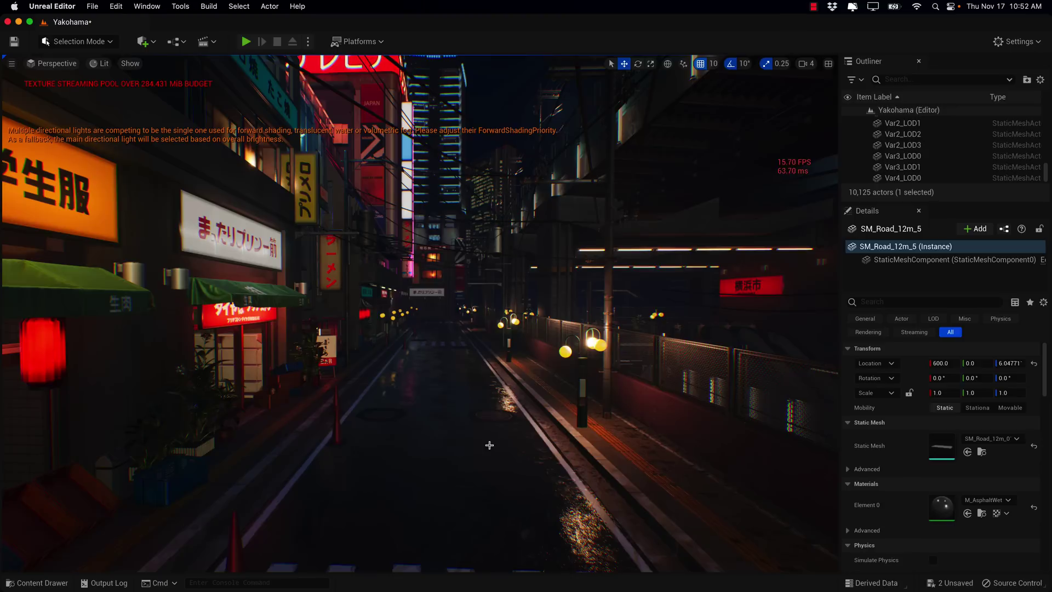
{"action": "key", "text": "super+space"}
{"action": "key", "text": "Escape"}
Open the Megapack's Meshes/Yakohama folder in the project content.
{"action": "left_click", "coordinate": [63, 583]}
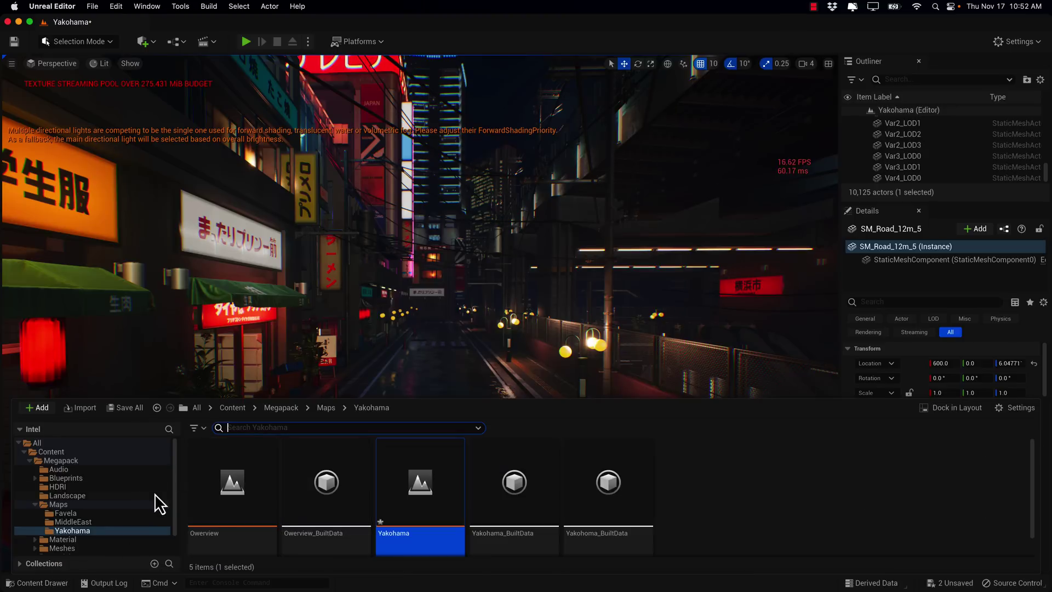
{"action": "scroll", "coordinate": [136, 495], "scroll_direction": "down", "scroll_amount": 2}
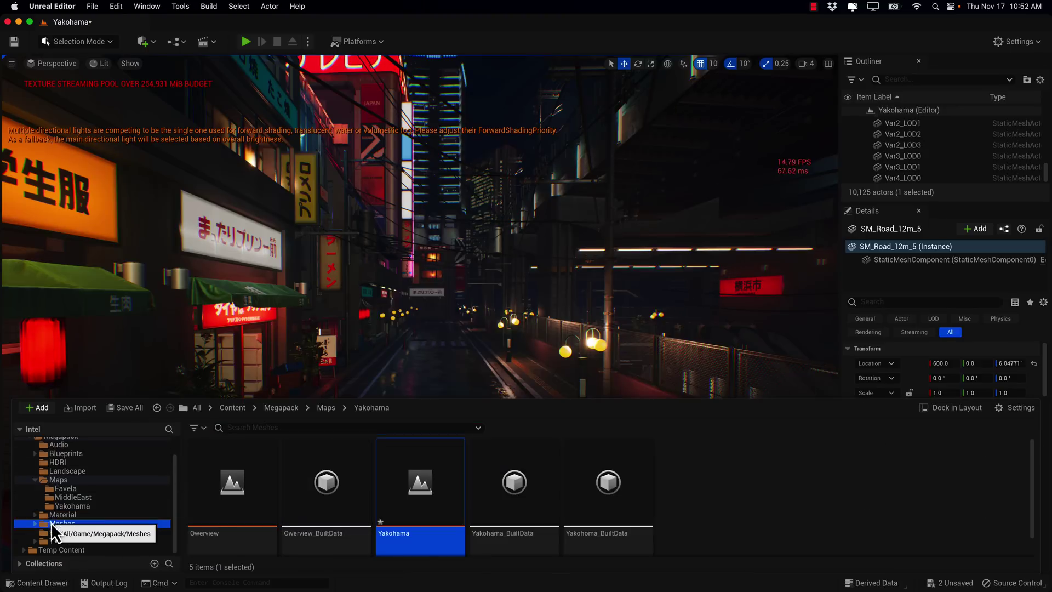
{"action": "left_click", "coordinate": [51, 522]}
{"action": "double_click", "coordinate": [414, 479]}
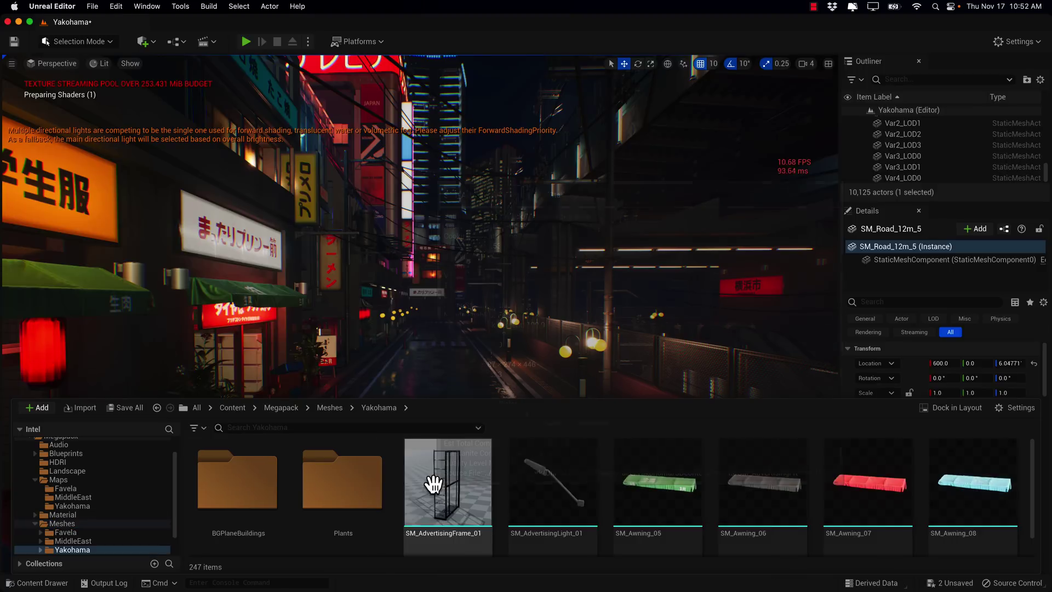
Select all static meshes in the Meshes/Yakohama folder and enable Nanite for them.
{"action": "scroll", "coordinate": [608, 493], "scroll_direction": "down", "scroll_amount": 20}
{"action": "left_click", "coordinate": [605, 487]}
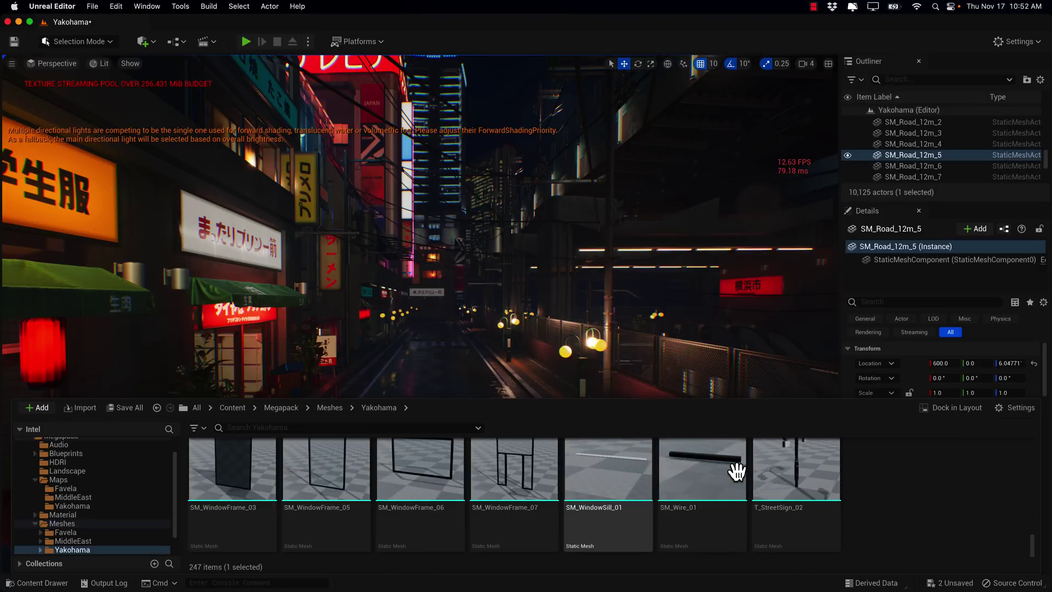
{"action": "left_click", "coordinate": [792, 477], "text": "shift"}
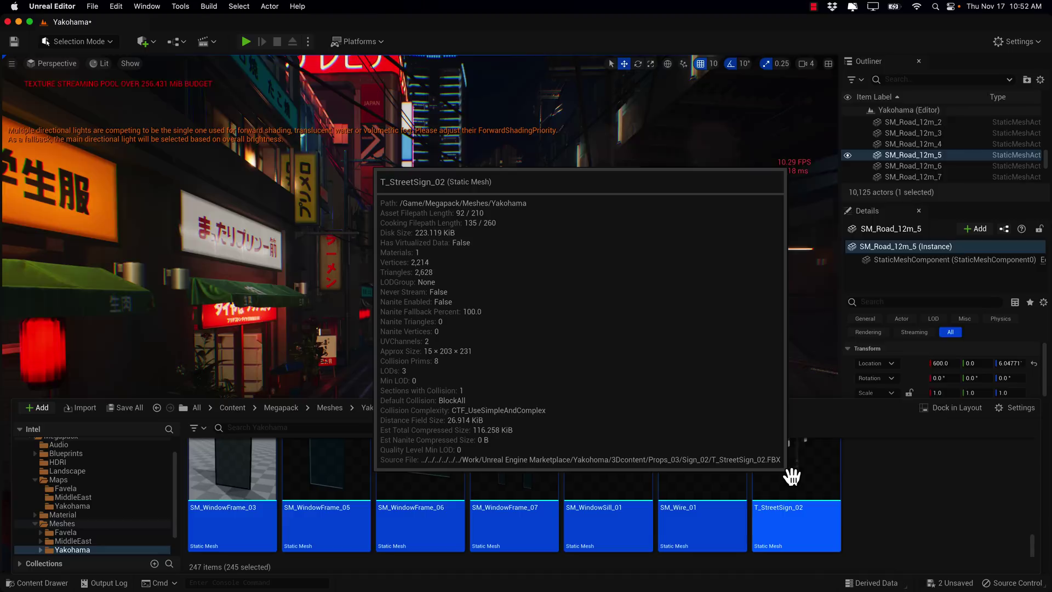
{"action": "right_click", "coordinate": [791, 476]}
{"action": "mouse_move", "coordinate": [843, 129]}
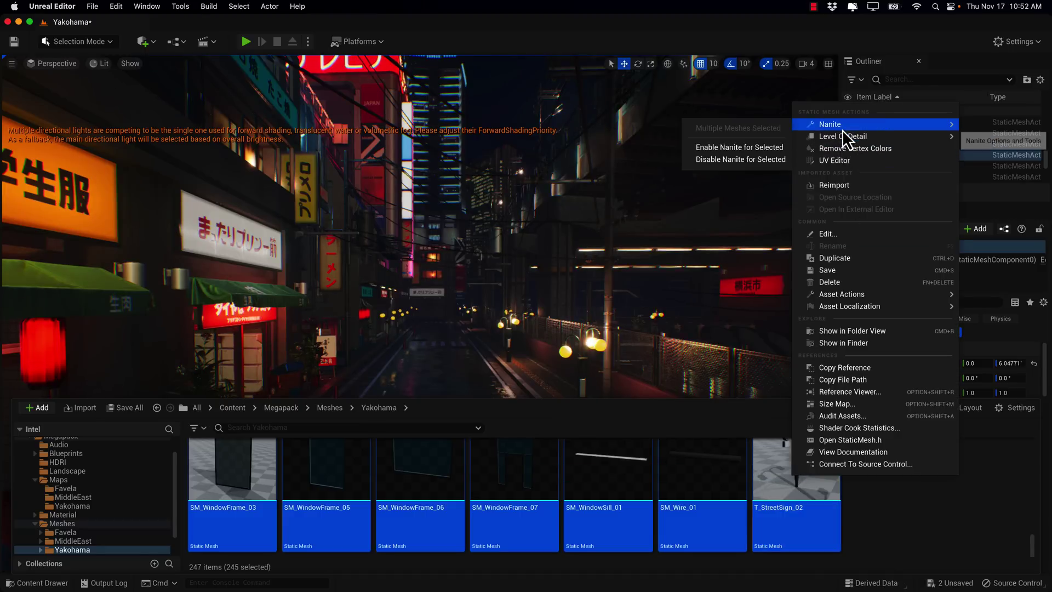
{"action": "left_click", "coordinate": [756, 147]}
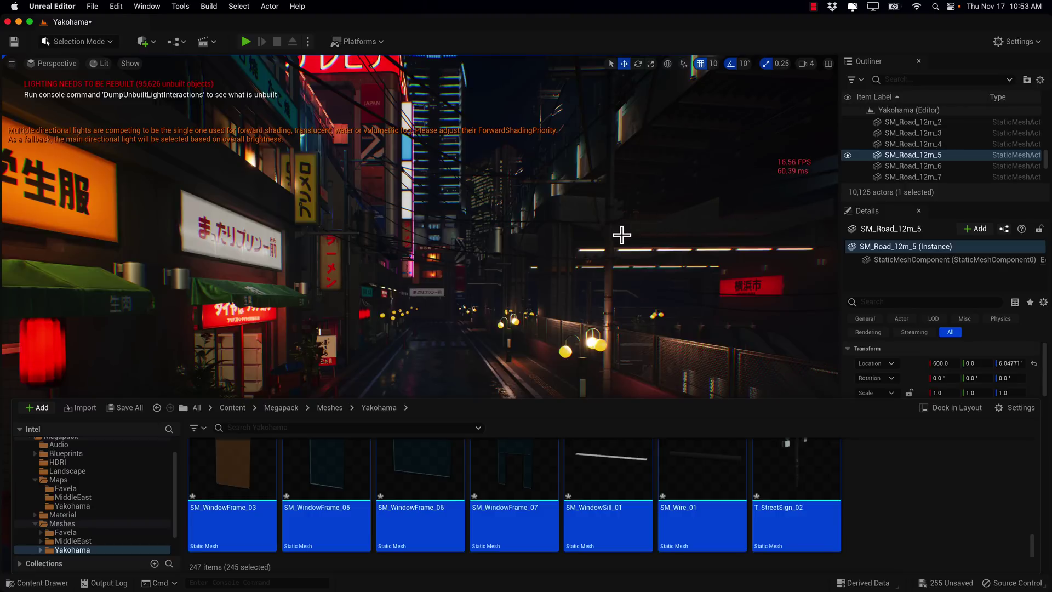
Try to fly along the street to check the frame rate with the Nanite meshes.
{"action": "mouse_move", "coordinate": [620, 235]}
{"action": "right_mouse_down"}
{"action": "mouse_move", "coordinate": [598, 251]}
{"action": "mouse_move", "coordinate": [621, 235]}
{"action": "right_mouse_up"}
{"action": "key", "text": "w"}
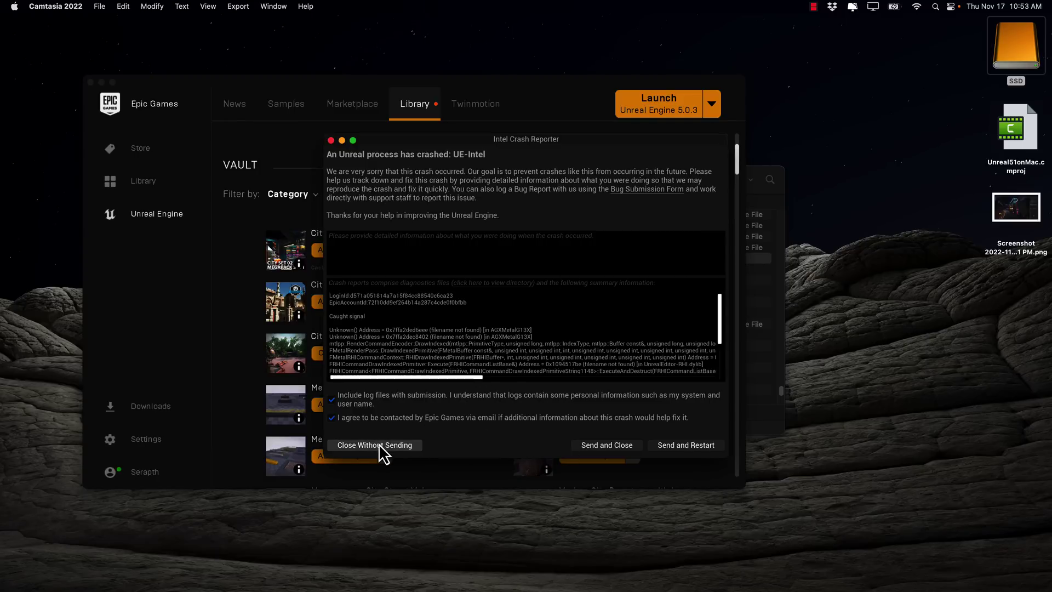
Close the crash report without sending it and launch UnrealEditor.app from the Engine/Binaries/Mac folder on the SSD.
{"action": "left_click", "coordinate": [335, 445]}
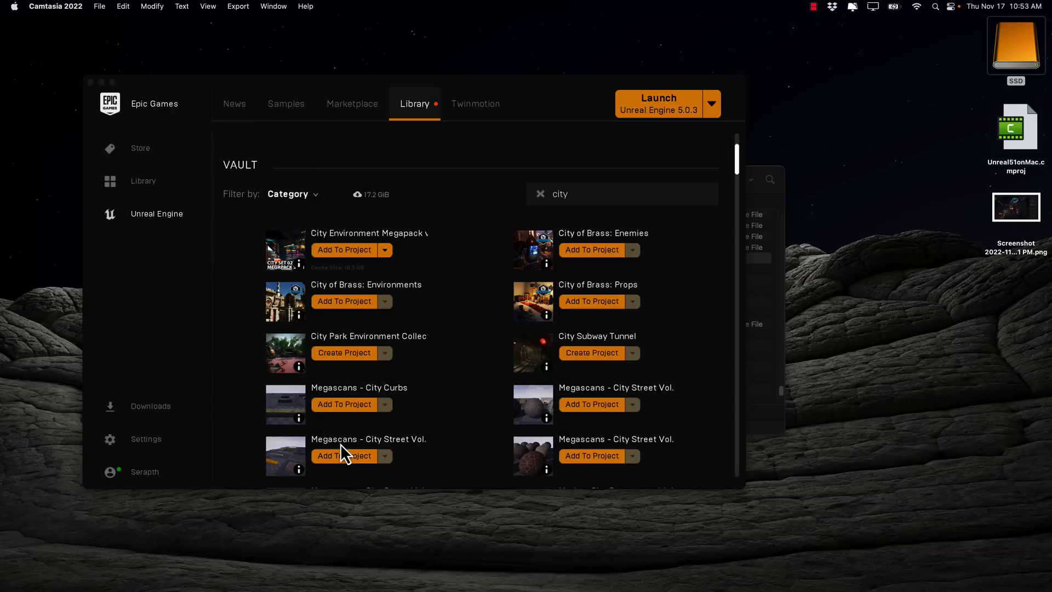
{"action": "left_click", "coordinate": [760, 366]}
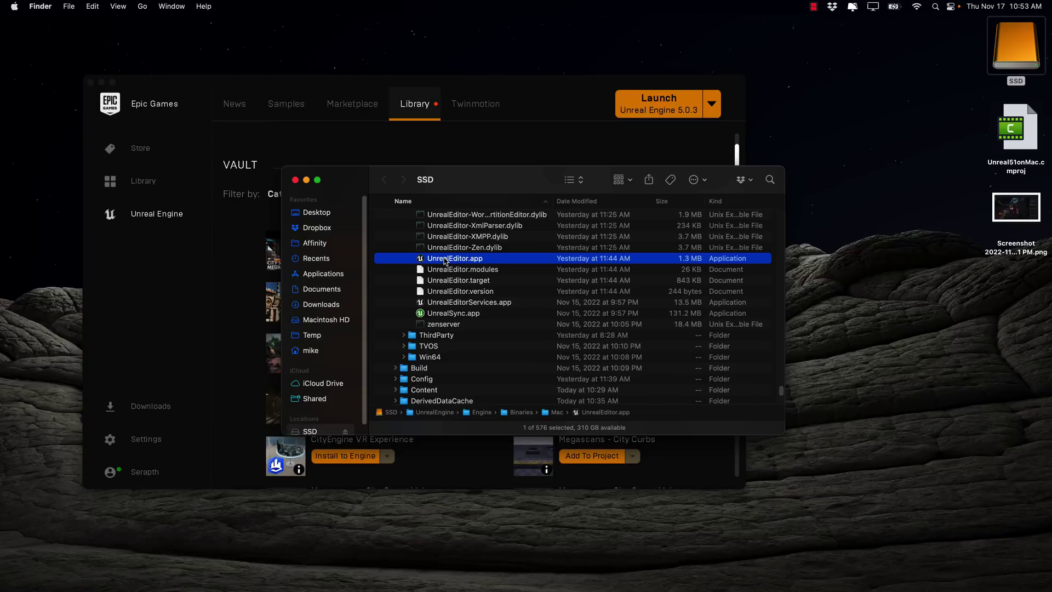
{"action": "double_click", "coordinate": [445, 260]}
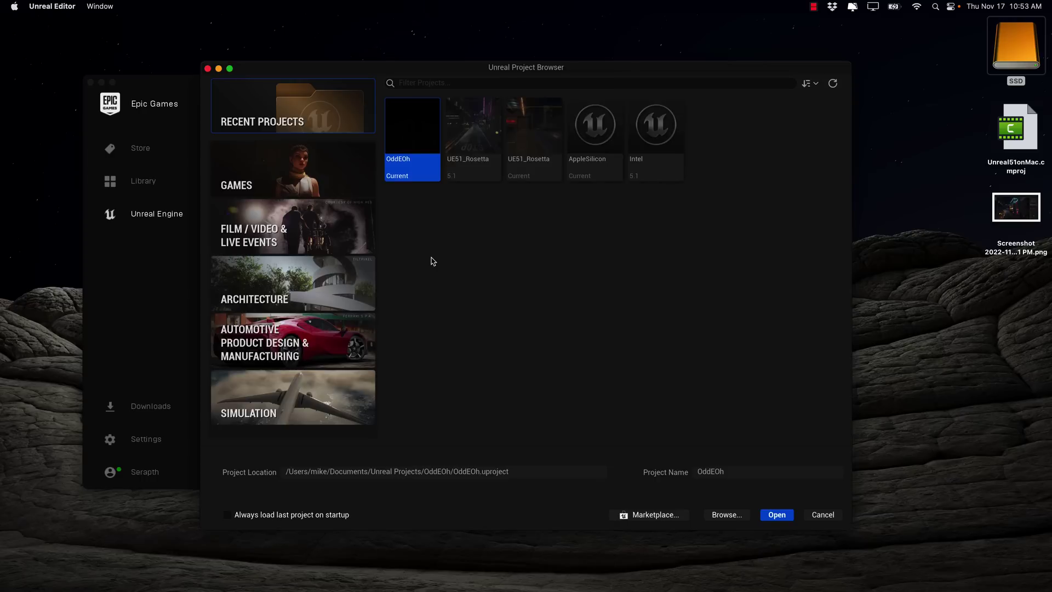
Create a First Person Blueprint game project named M1 with starter content.
{"action": "left_click", "coordinate": [308, 191]}
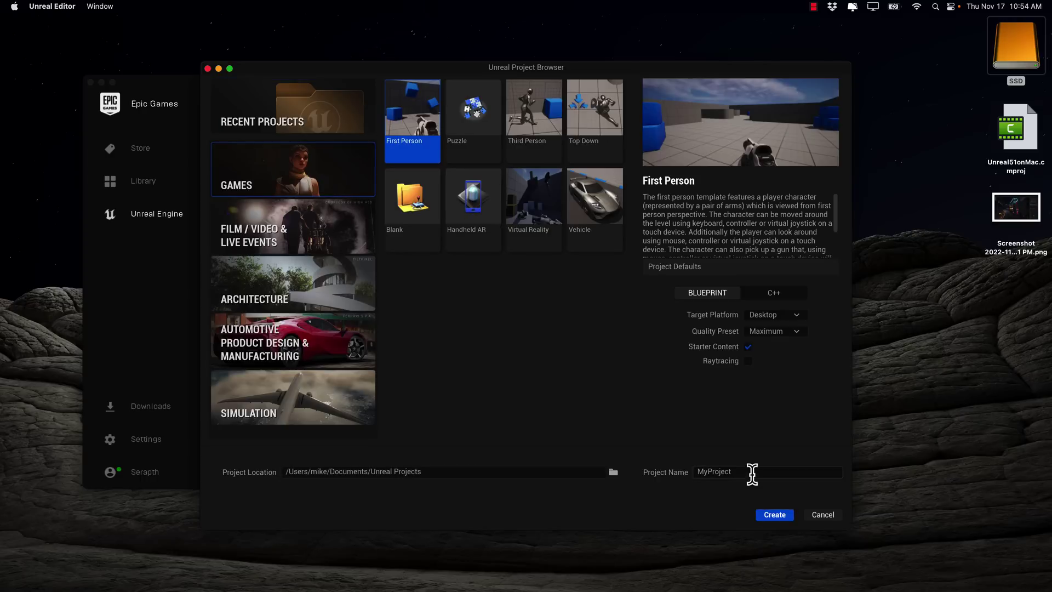
{"action": "left_click_drag", "start_coordinate": [752, 474], "coordinate": [634, 461]}
{"action": "type", "text": "M1"}
{"action": "left_click", "coordinate": [772, 516]}
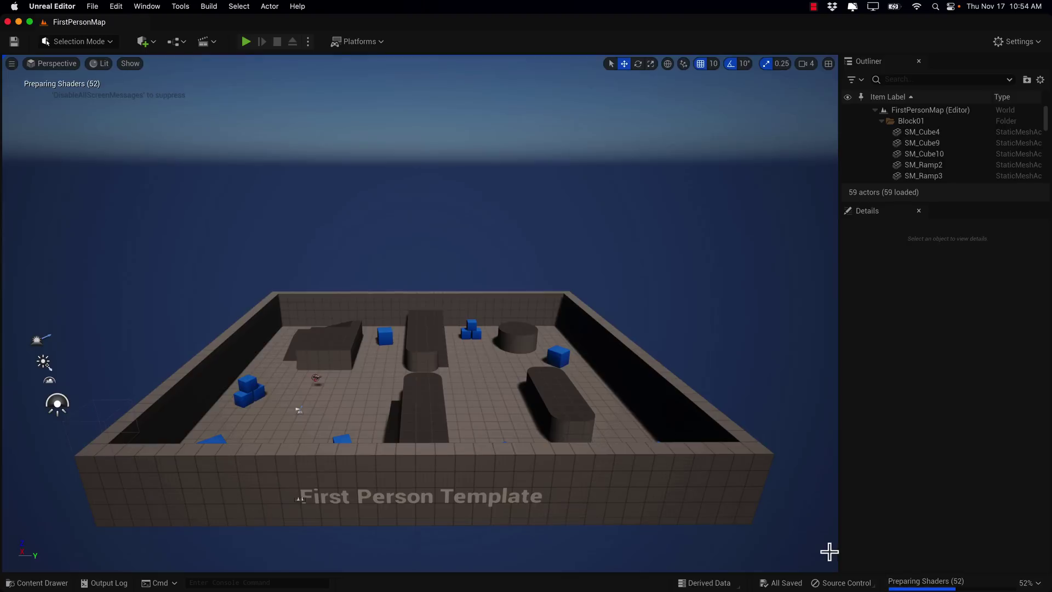
{"action": "key", "text": "super+Tab"}
{"action": "key", "text": "super+Tab"}
{"action": "key", "text": "super+Tab"}
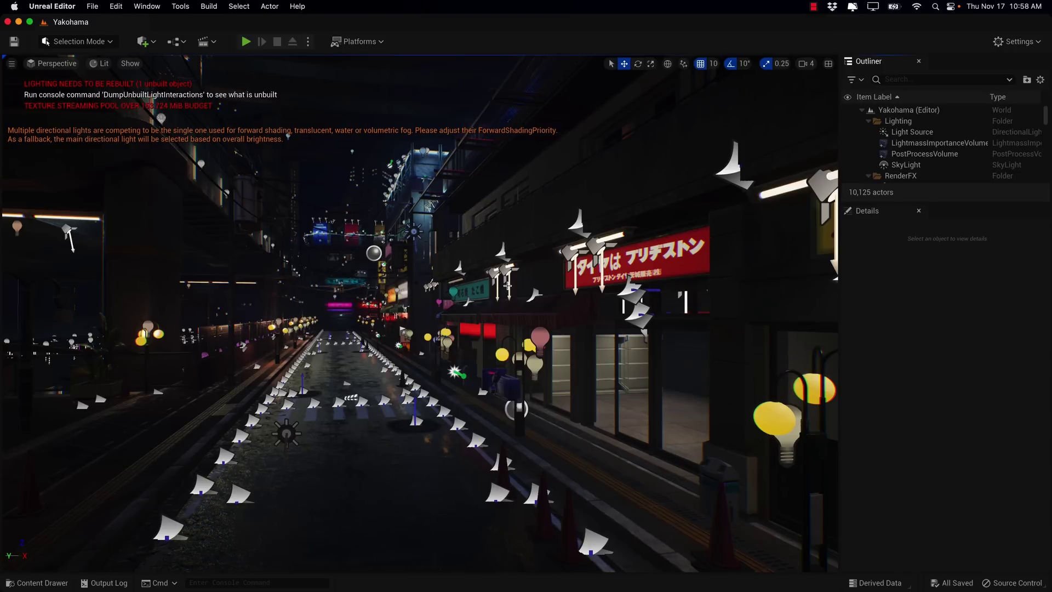
Switch to Activity Monitor to check the Unreal Editor process's architecture kind, and return to the Yakohama level.
{"action": "key", "text": "super+Tab"}
{"action": "key", "text": "super+Tab"}
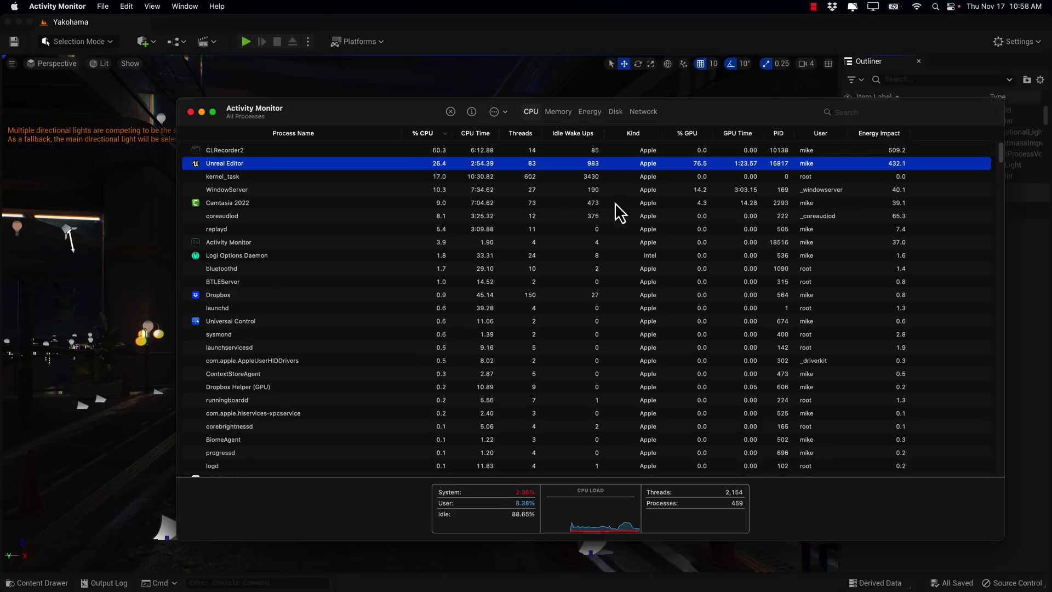
{"action": "key", "text": "super+Tab"}
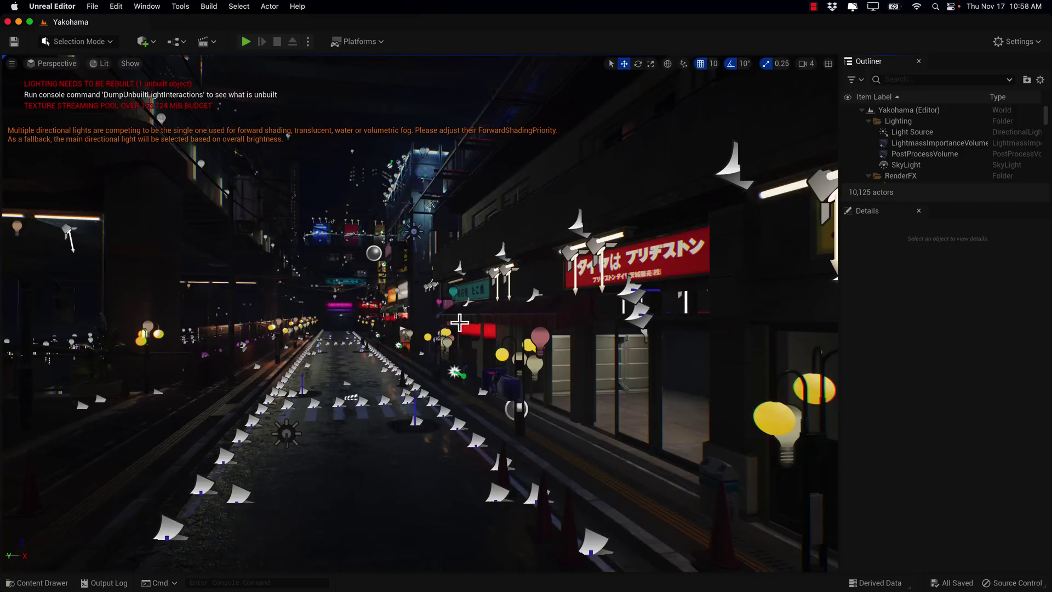
Turn on the frame rate display in the Yakohama level's viewport.
{"action": "right_click_drag", "start_coordinate": [420, 313], "coordinate": [369, 314]}
{"action": "left_click", "coordinate": [12, 64]}
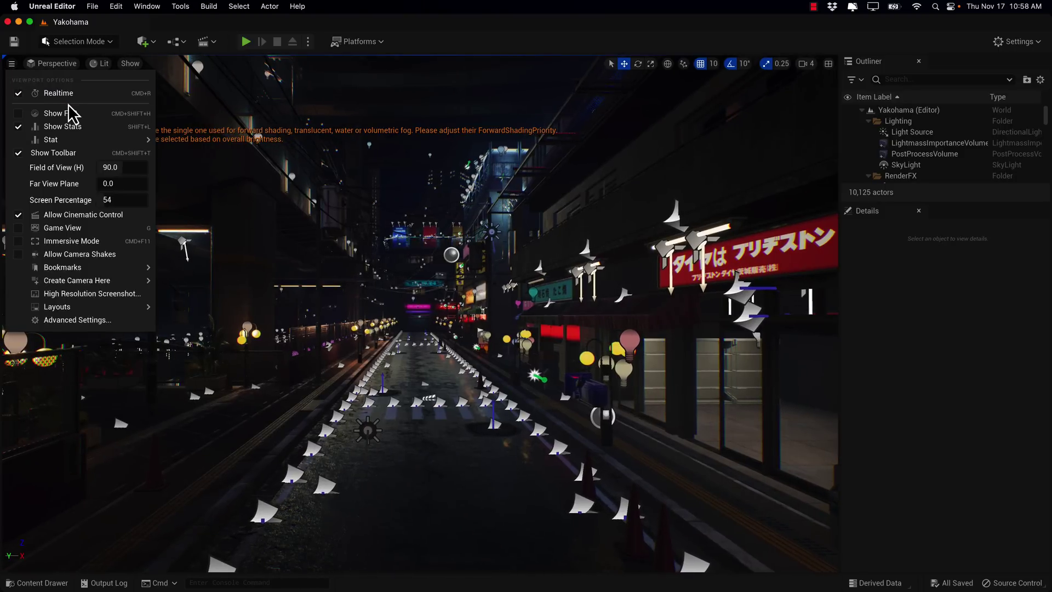
{"action": "left_click", "coordinate": [19, 116]}
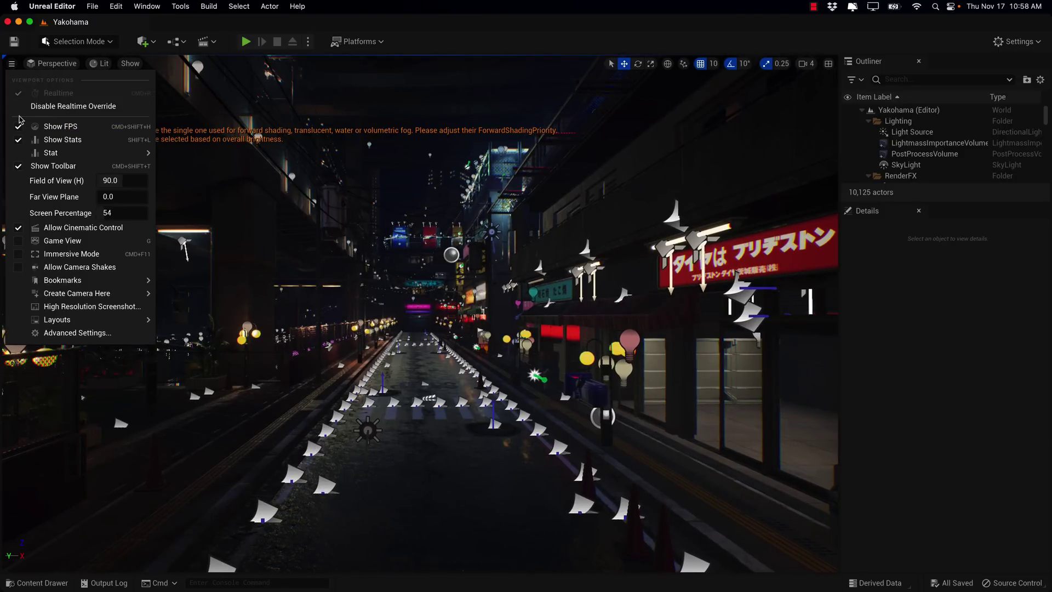
{"action": "left_click", "coordinate": [459, 342]}
Fly down the street towards the storefronts at its far end to check the frame rate.
{"action": "right_click_drag", "start_coordinate": [459, 342], "coordinate": [454, 331]}
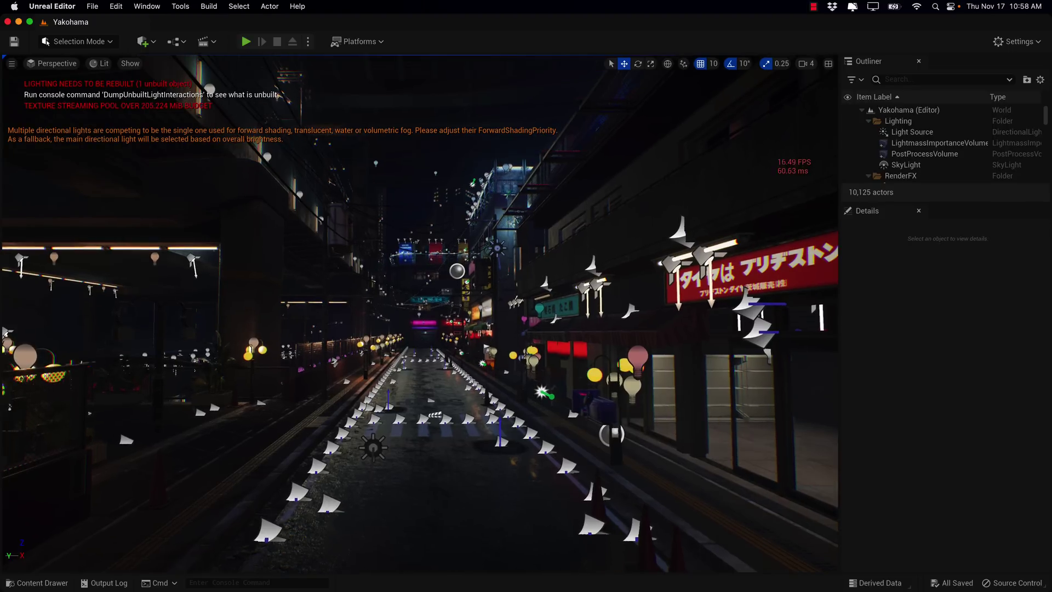
{"action": "key", "text": "w"}
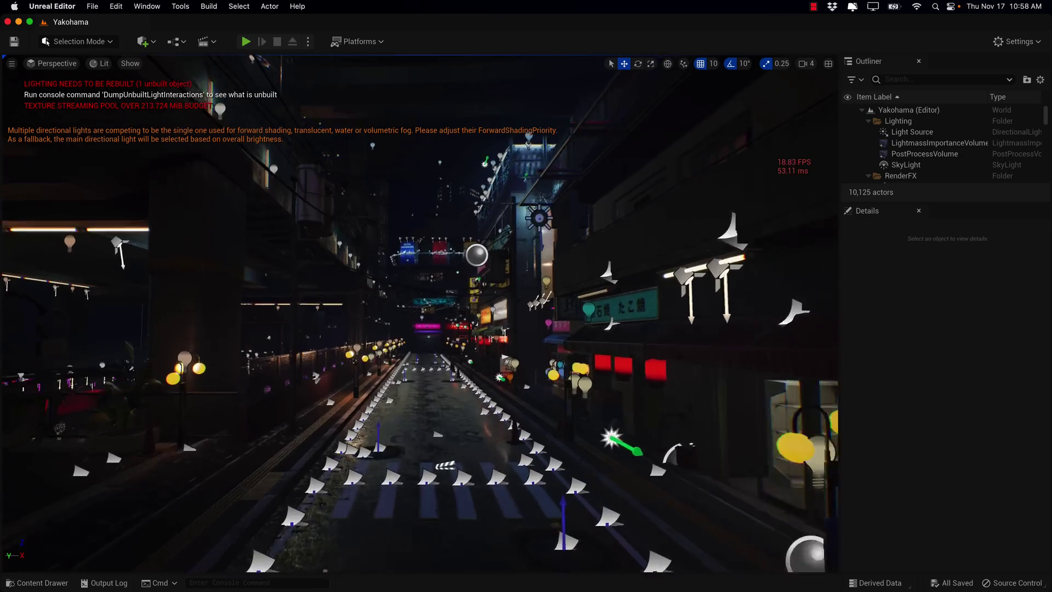
{"action": "key", "text": "w"}
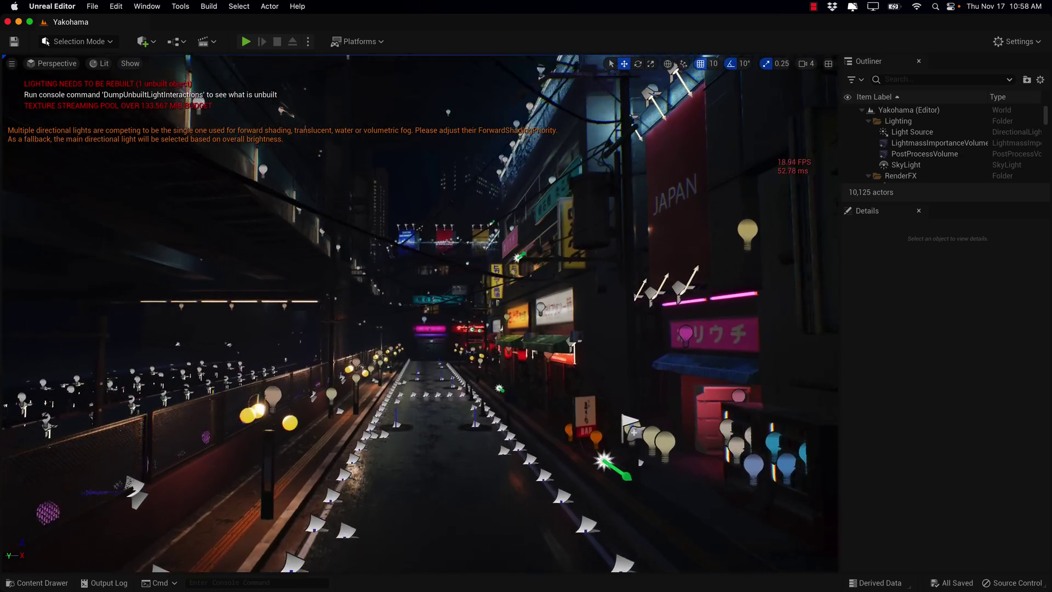
{"action": "key", "text": "w"}
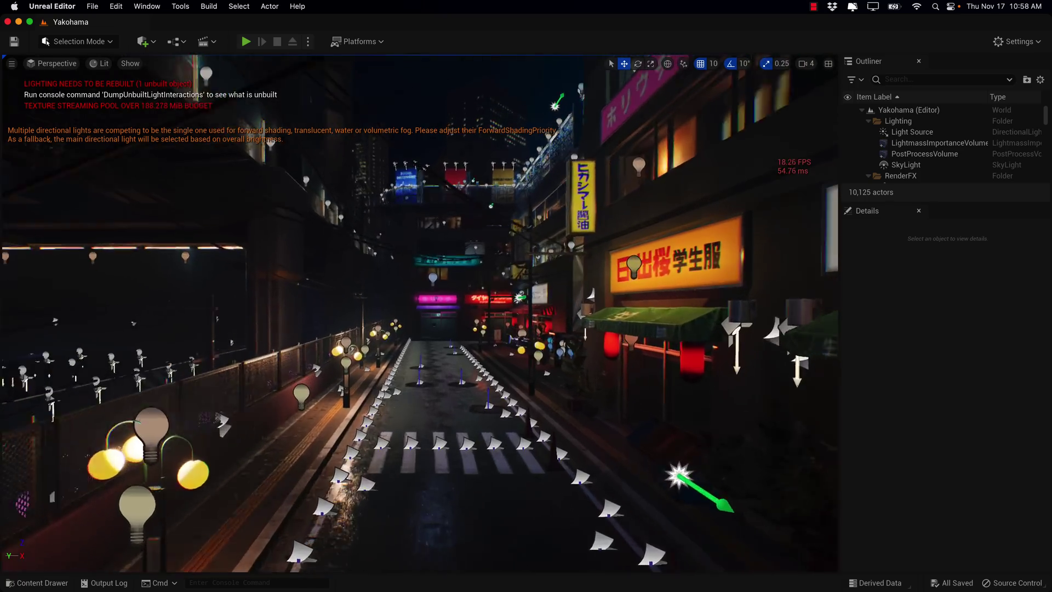
{"action": "key", "text": "w"}
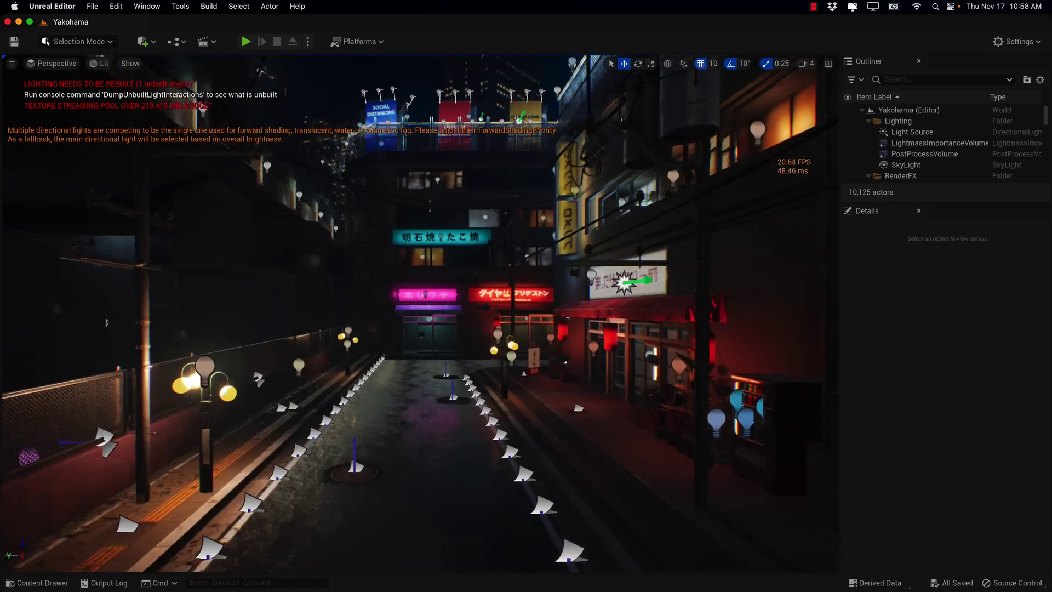
{"action": "mouse_move", "coordinate": [453, 332]}
{"action": "right_mouse_down"}
{"action": "mouse_move", "coordinate": [464, 329]}
{"action": "mouse_move", "coordinate": [452, 323]}
{"action": "mouse_move", "coordinate": [441, 342]}
{"action": "right_mouse_up"}
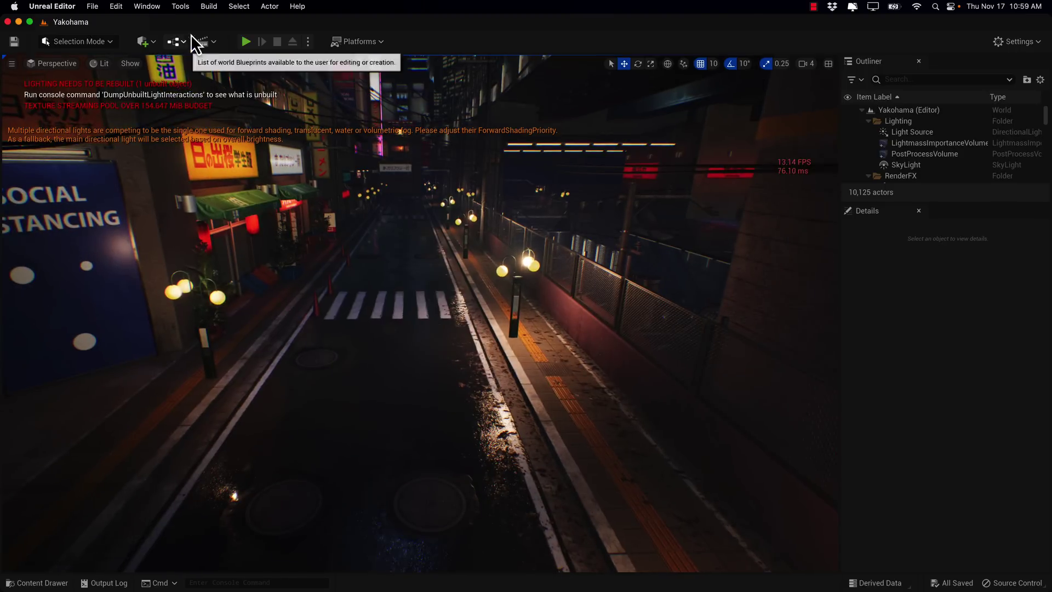
Fly back along the street with the scene icons hidden and check the frame rate, ending at the "STOP" road marking.
{"action": "left_click", "coordinate": [208, 6]}
{"action": "left_click", "coordinate": [223, 36]}
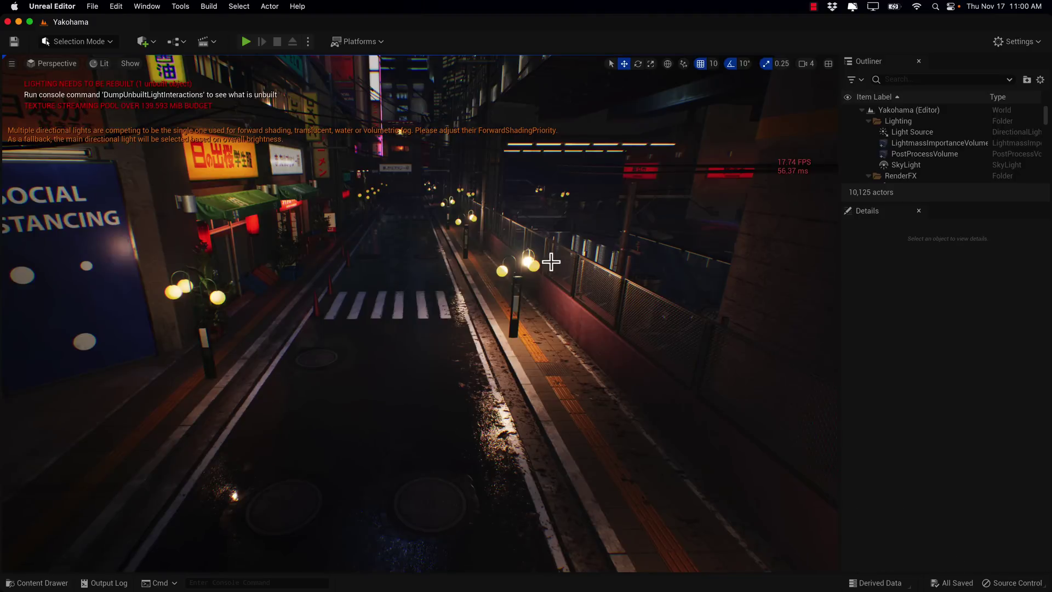
{"action": "key", "text": "w"}
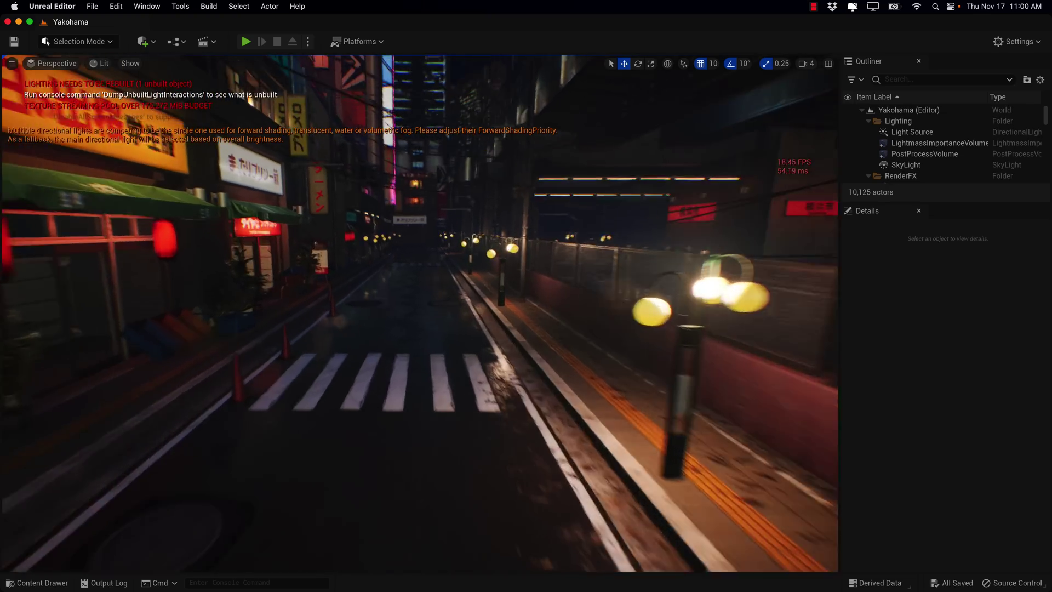
{"action": "key", "text": "w"}
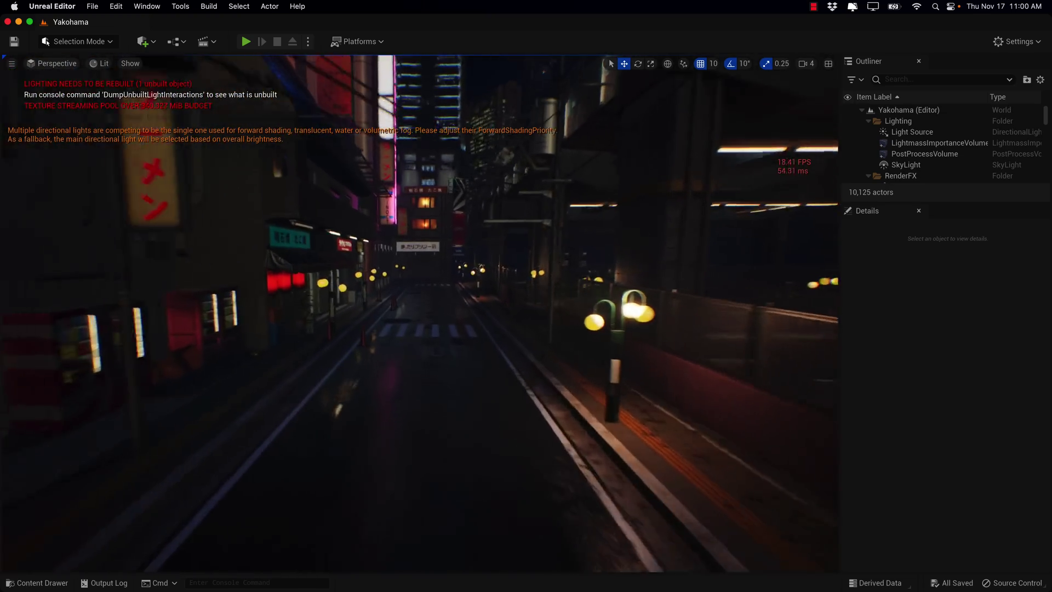
{"action": "key", "text": "w"}
{"action": "key", "text": "s"}
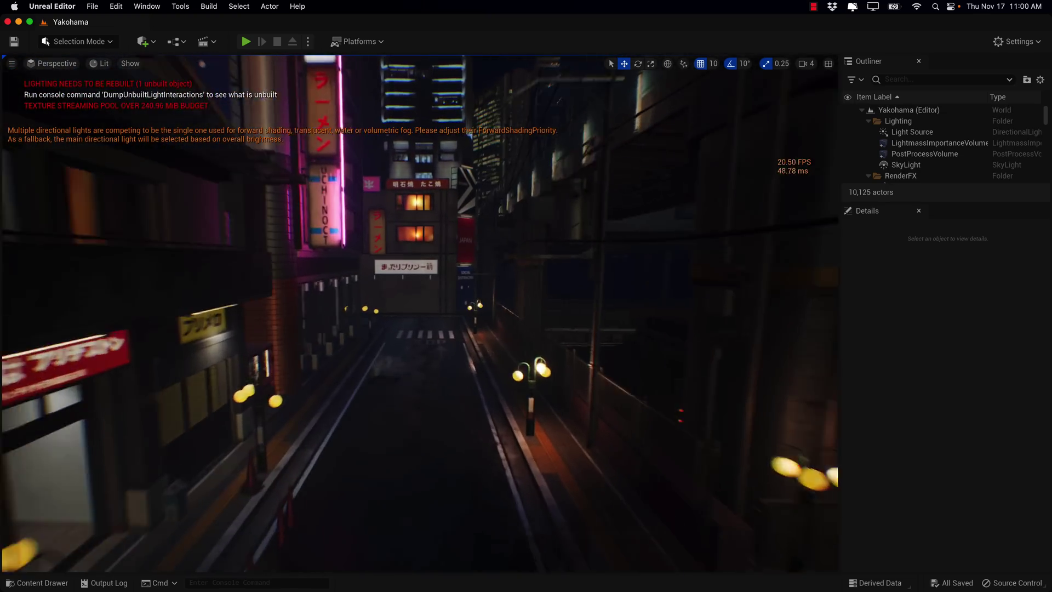
{"action": "key", "text": "w"}
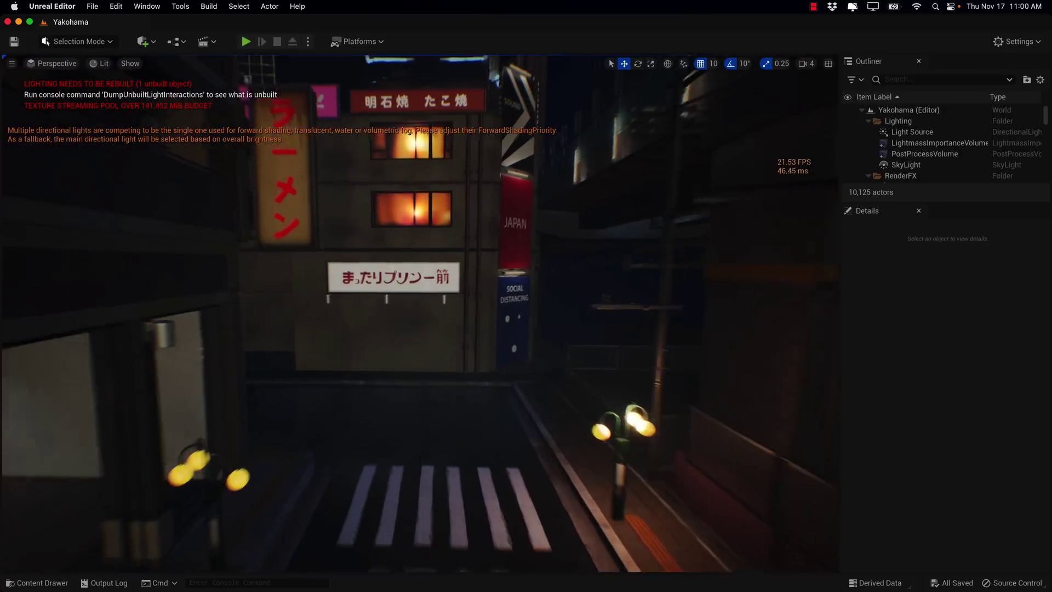
{"action": "key", "text": "w"}
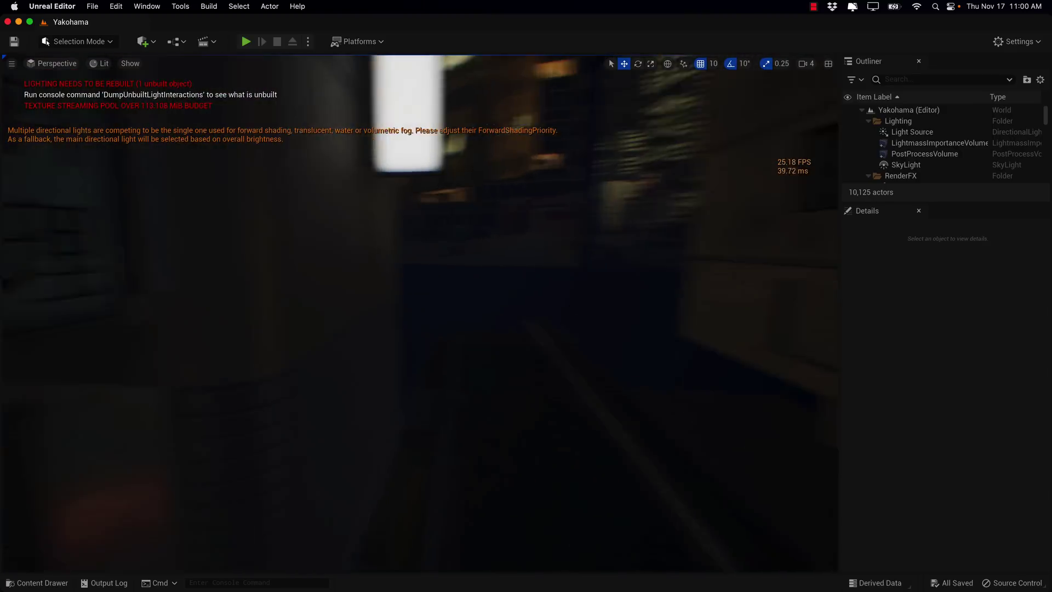
{"action": "right_click_drag", "start_coordinate": [493, 313], "coordinate": [387, 313]}
Filter the level's actors by "poi", select PointLight56 and set its mobility to Movable.
{"action": "scroll", "coordinate": [974, 159], "scroll_direction": "down", "scroll_amount": 10}
{"action": "left_click", "coordinate": [938, 78]}
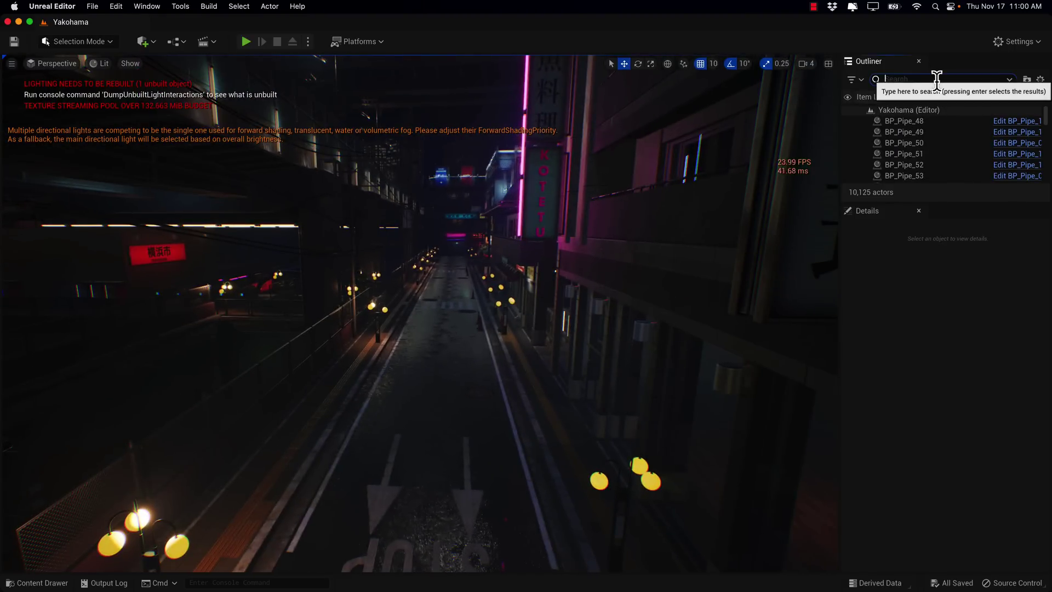
{"action": "type", "text": "poi"}
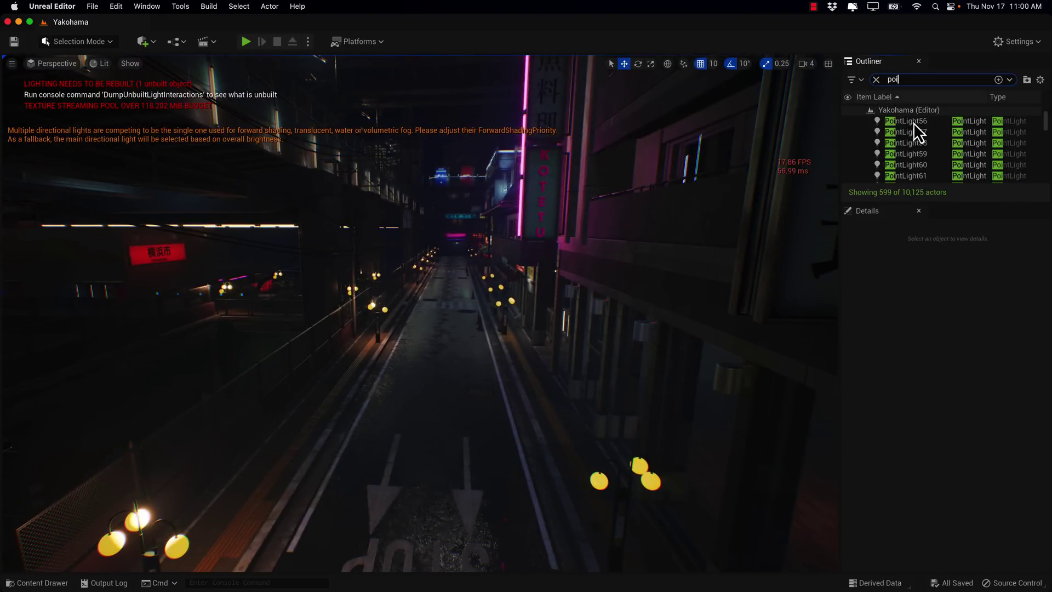
{"action": "left_click", "coordinate": [913, 121]}
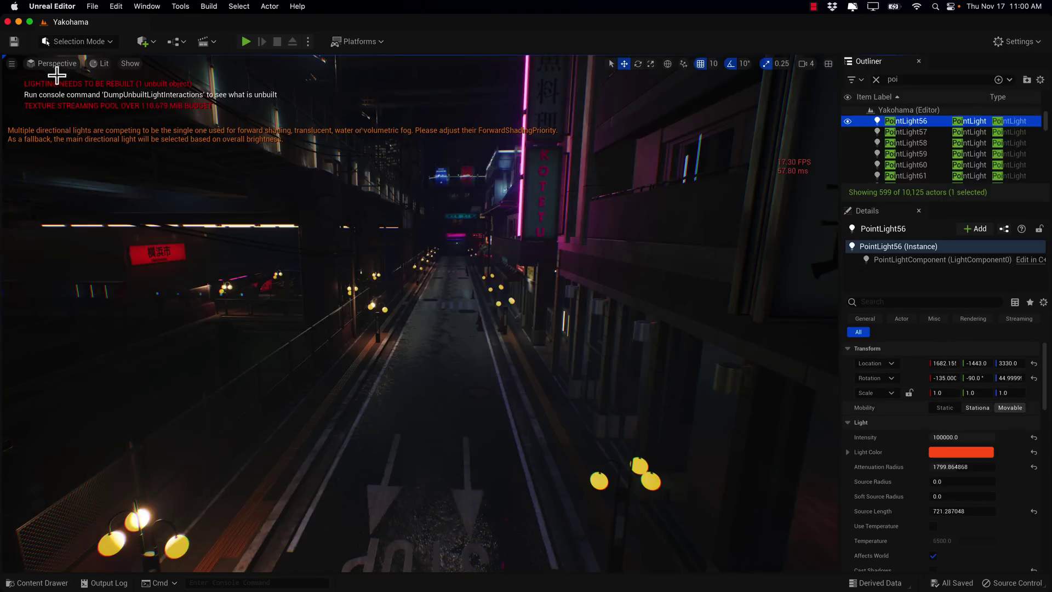
{"action": "left_click", "coordinate": [1011, 408]}
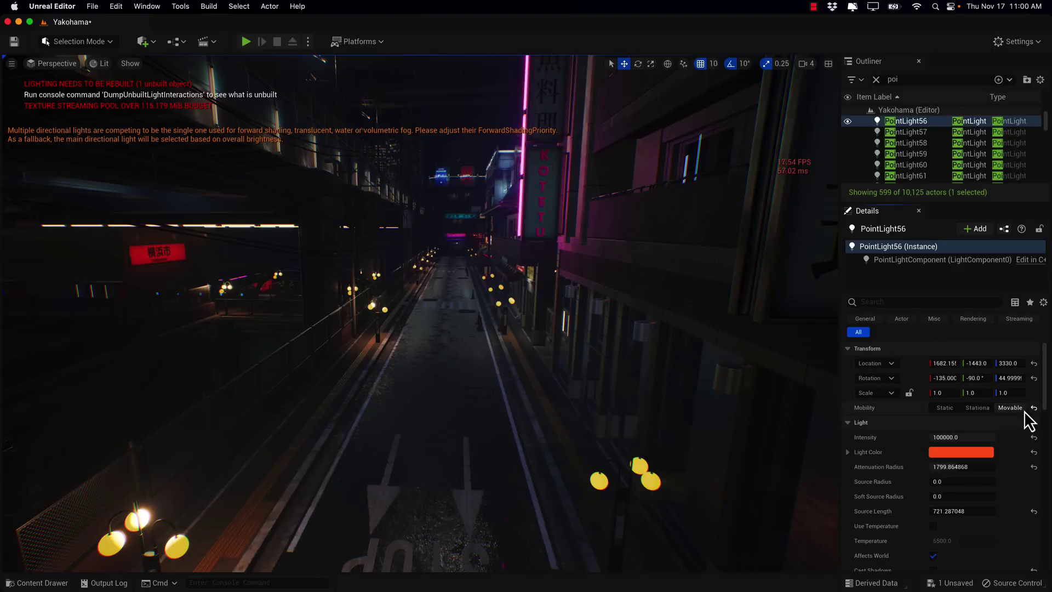
Switch the viewport to the Lumen Overview visualization.
{"action": "left_click", "coordinate": [98, 63]}
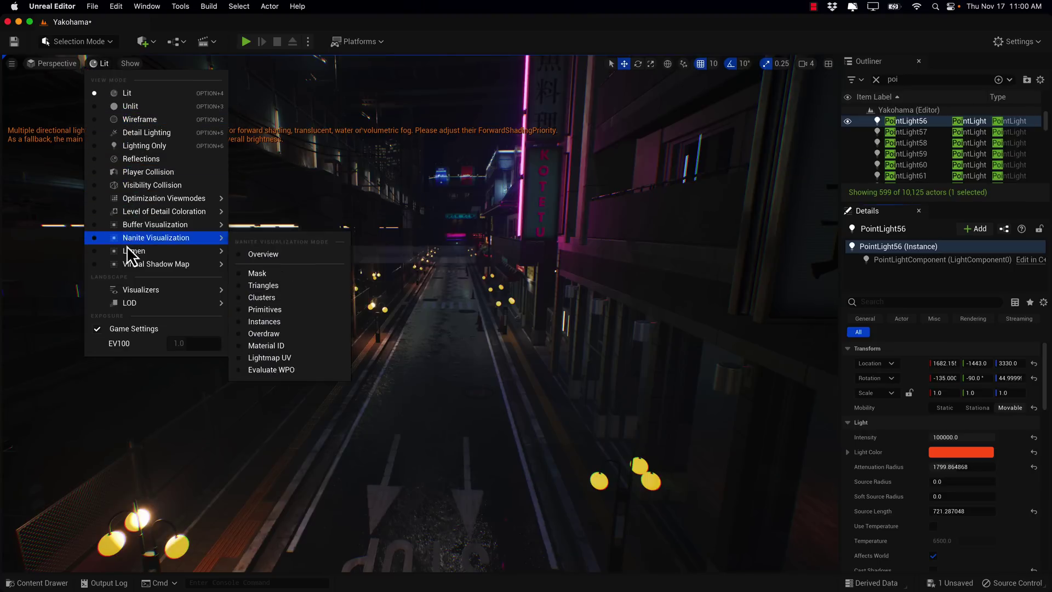
{"action": "mouse_move", "coordinate": [127, 253]}
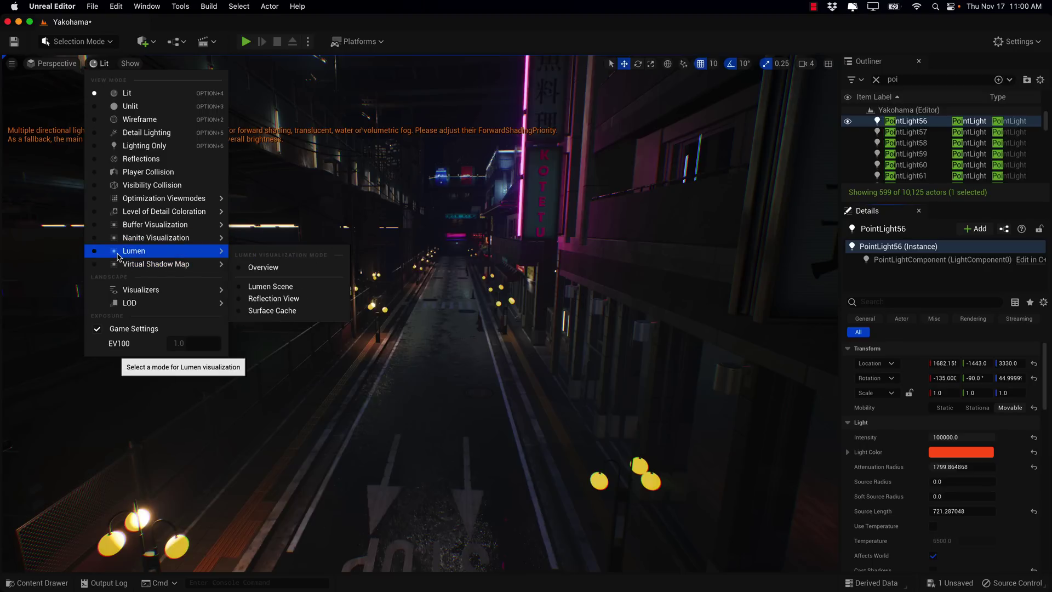
{"action": "left_click", "coordinate": [244, 269]}
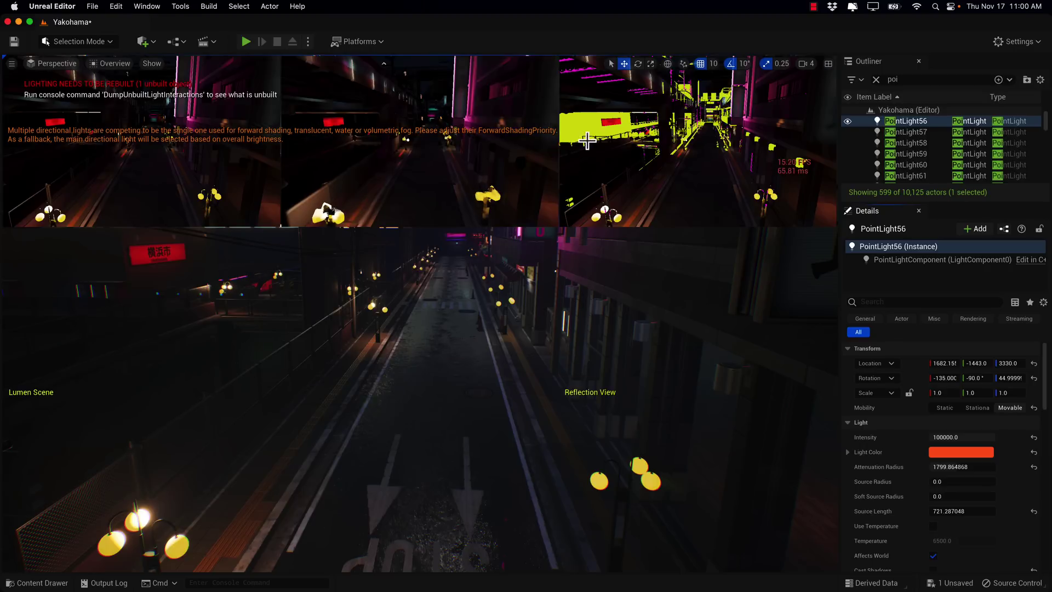
Fly above the street in the Lumen Overview to examine the Lumen scene and reflections in both directions.
{"action": "right_click_drag", "start_coordinate": [547, 363], "coordinate": [548, 301]}
{"action": "key", "text": "w"}
{"action": "key", "text": "w"}
{"action": "key", "text": "w"}
{"action": "key", "text": "w"}
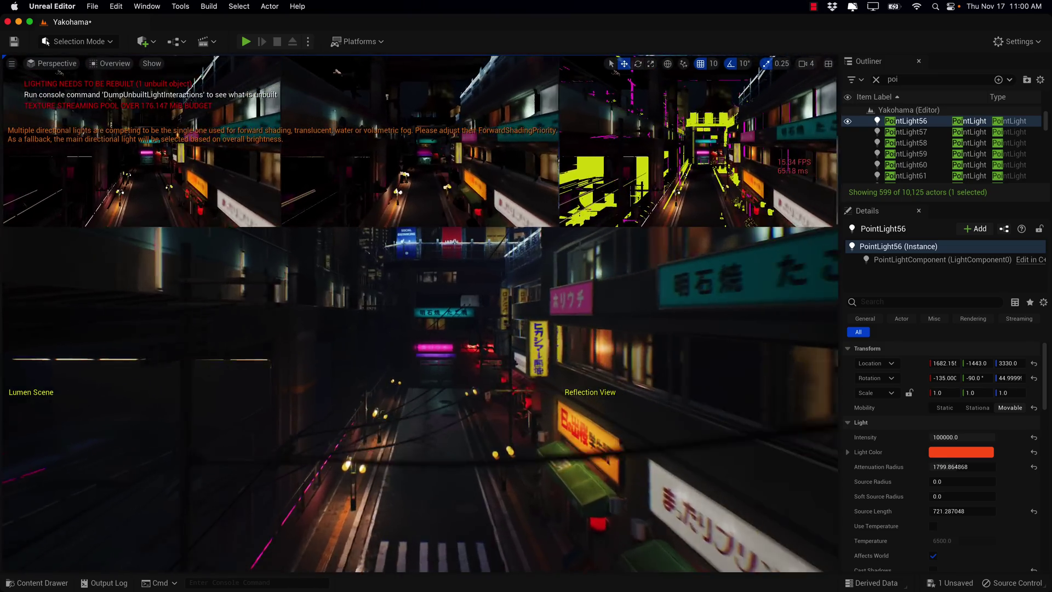
{"action": "key", "text": "w"}
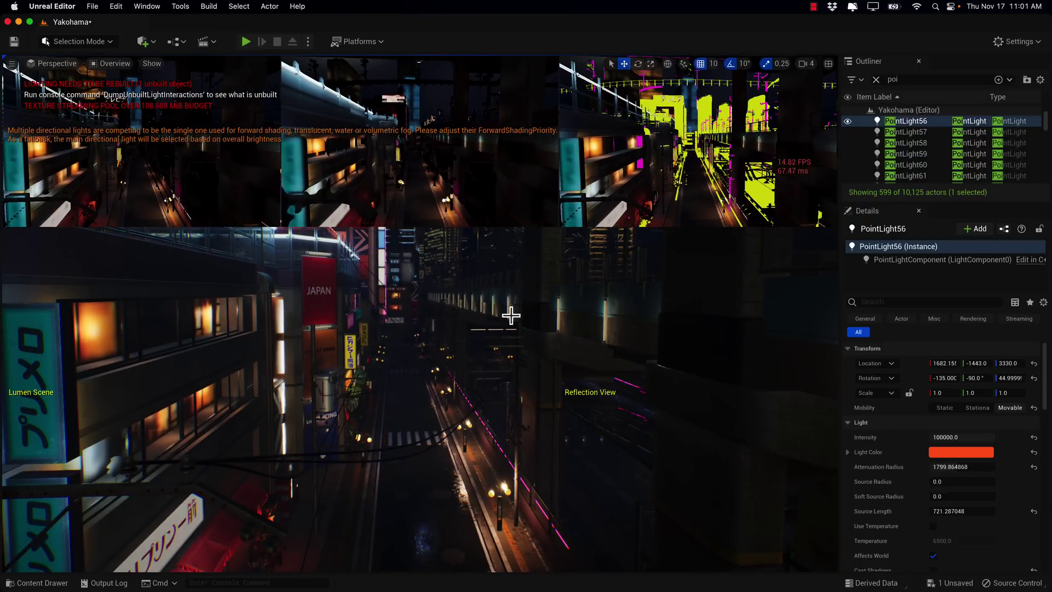
Return the viewport to the Lit view mode and move along the street.
{"action": "left_click", "coordinate": [63, 583]}
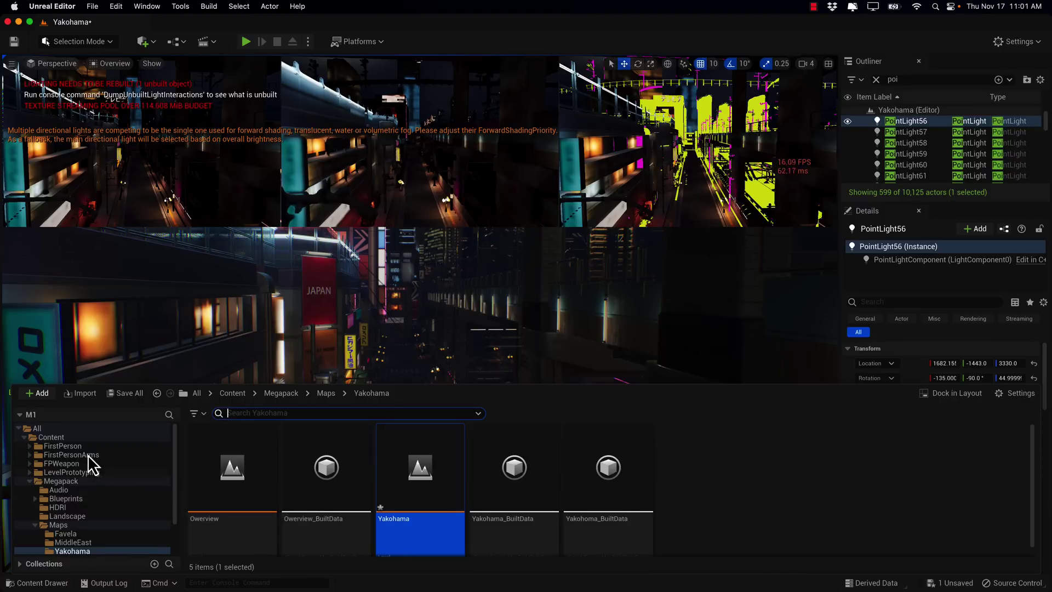
{"action": "right_click_drag", "start_coordinate": [355, 331], "coordinate": [108, 133]}
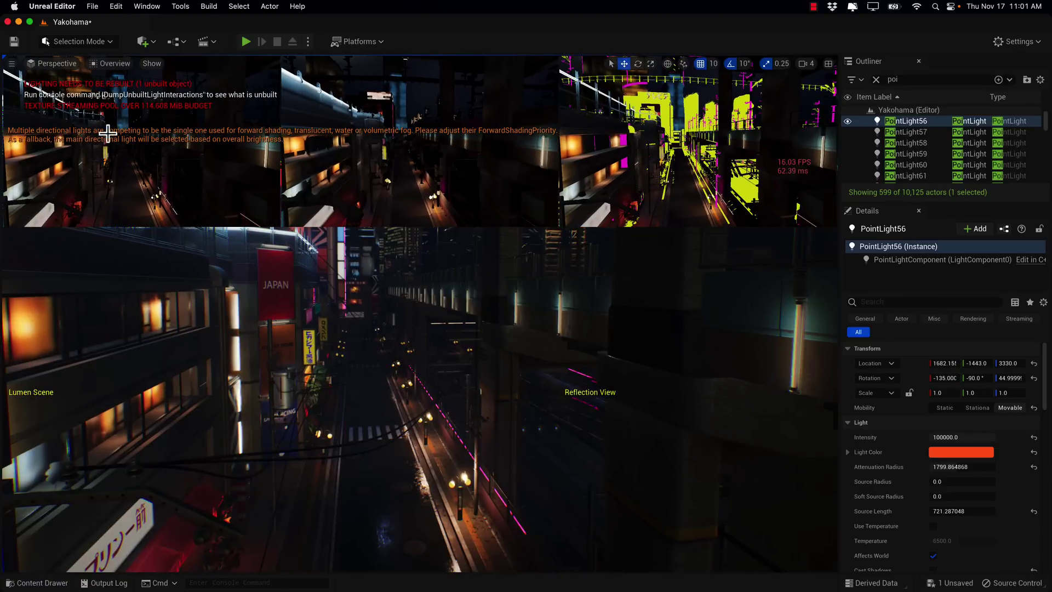
{"action": "left_click", "coordinate": [61, 63]}
{"action": "left_click", "coordinate": [115, 63]}
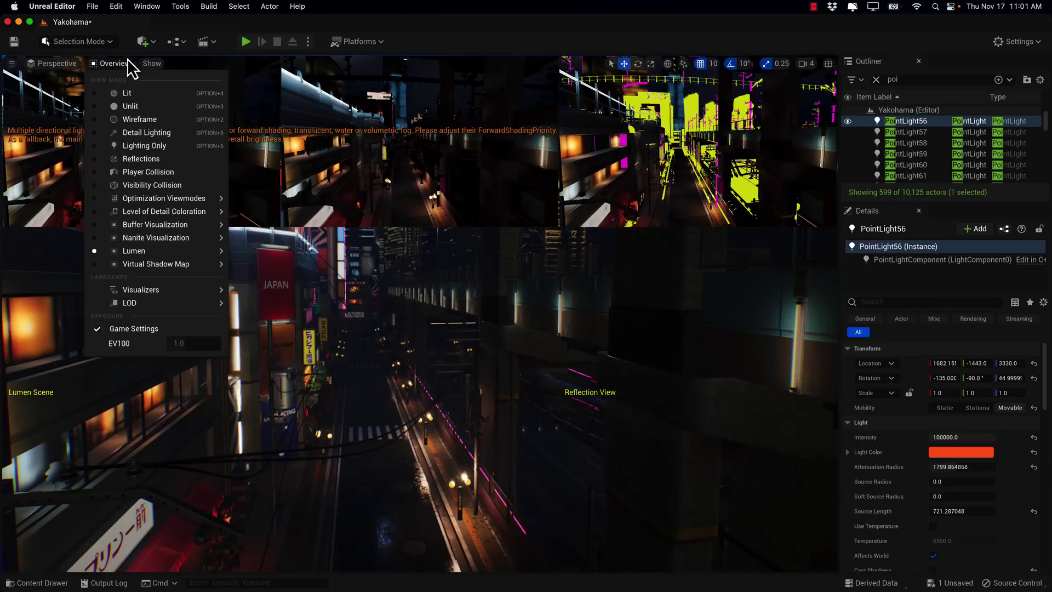
{"action": "left_click", "coordinate": [118, 93]}
{"action": "key", "text": "w"}
{"action": "right_click_drag", "start_coordinate": [429, 341], "coordinate": [343, 363]}
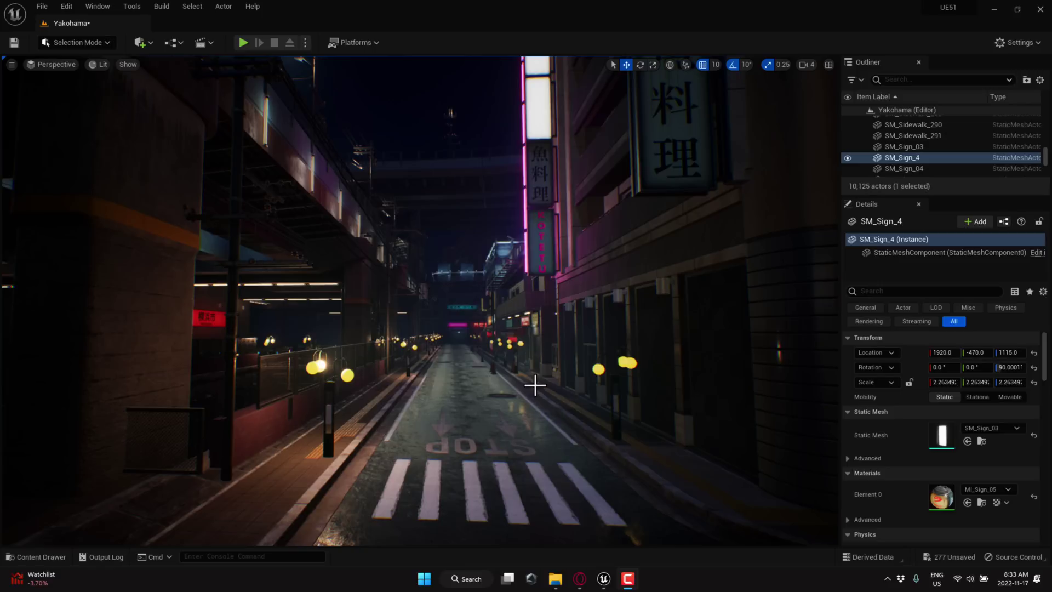
Fly from the "STOP" road marking to the street's far end in the Windows editor to check the frame rate.
{"action": "right_click_drag", "start_coordinate": [536, 359], "coordinate": [521, 367]}
{"action": "left_click_drag", "start_coordinate": [519, 350], "coordinate": [590, 329]}
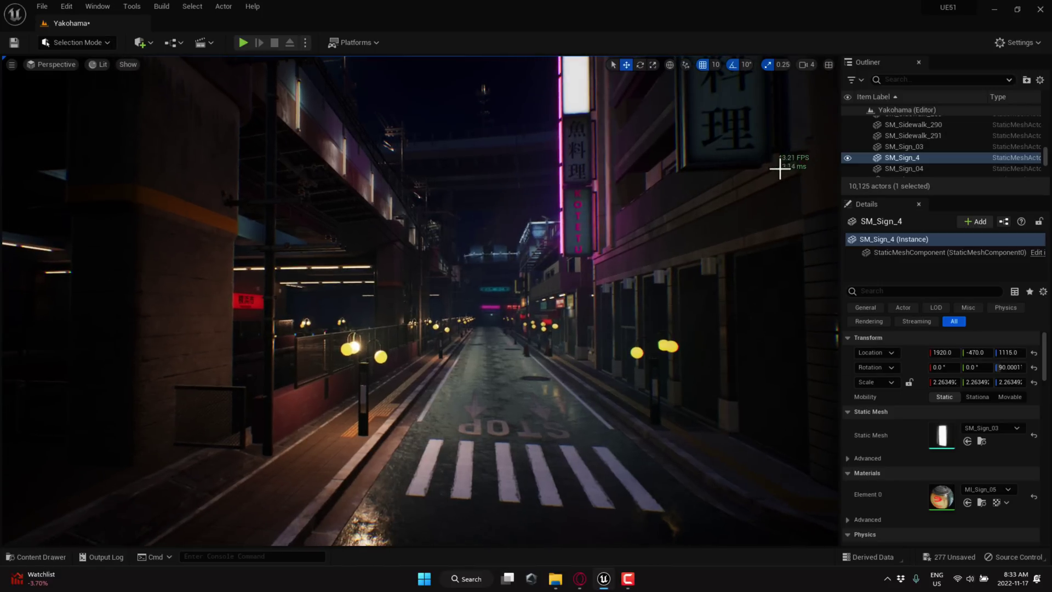
{"action": "left_click_drag", "start_coordinate": [636, 292], "coordinate": [658, 291]}
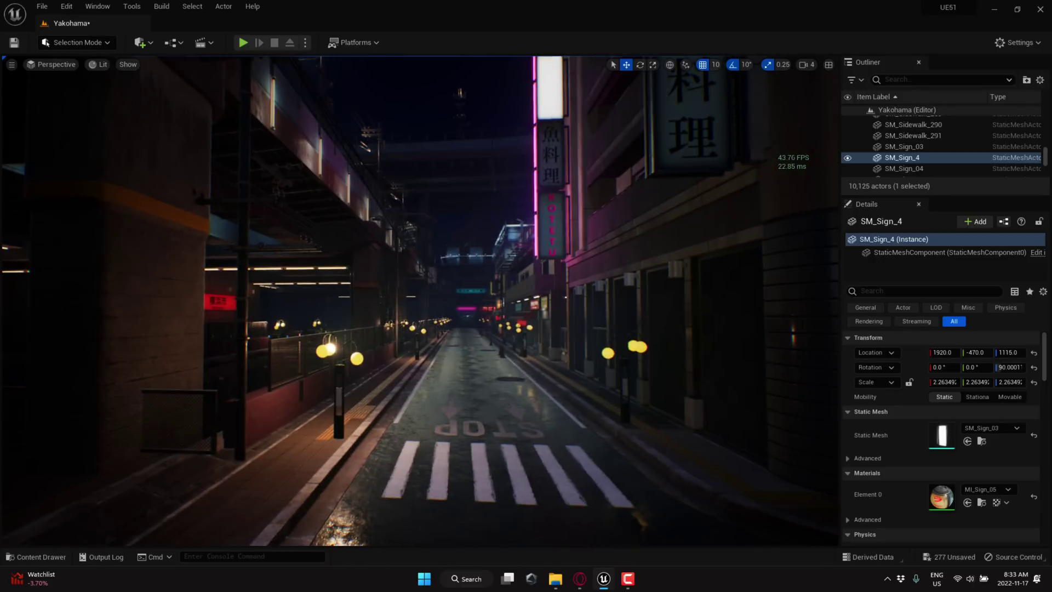
{"action": "key", "text": "w"}
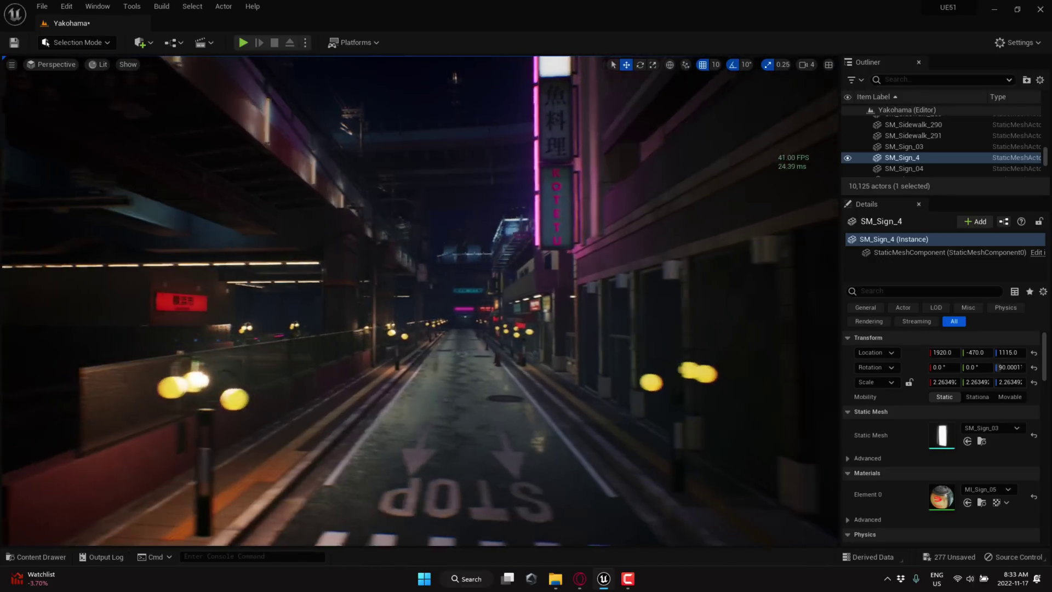
{"action": "key", "text": "w"}
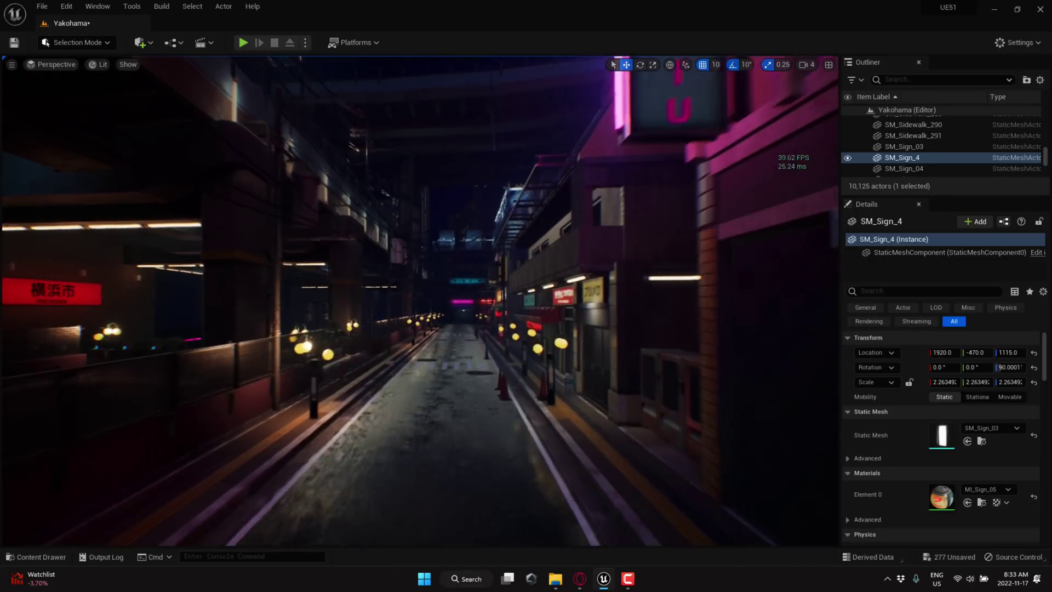
{"action": "key", "text": "w"}
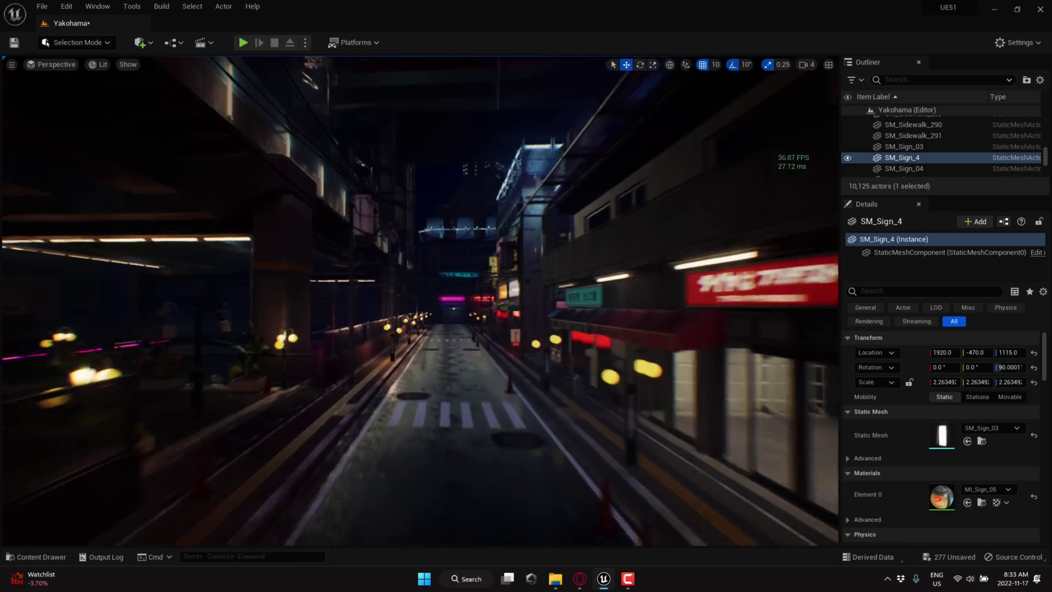
{"action": "key", "text": "w"}
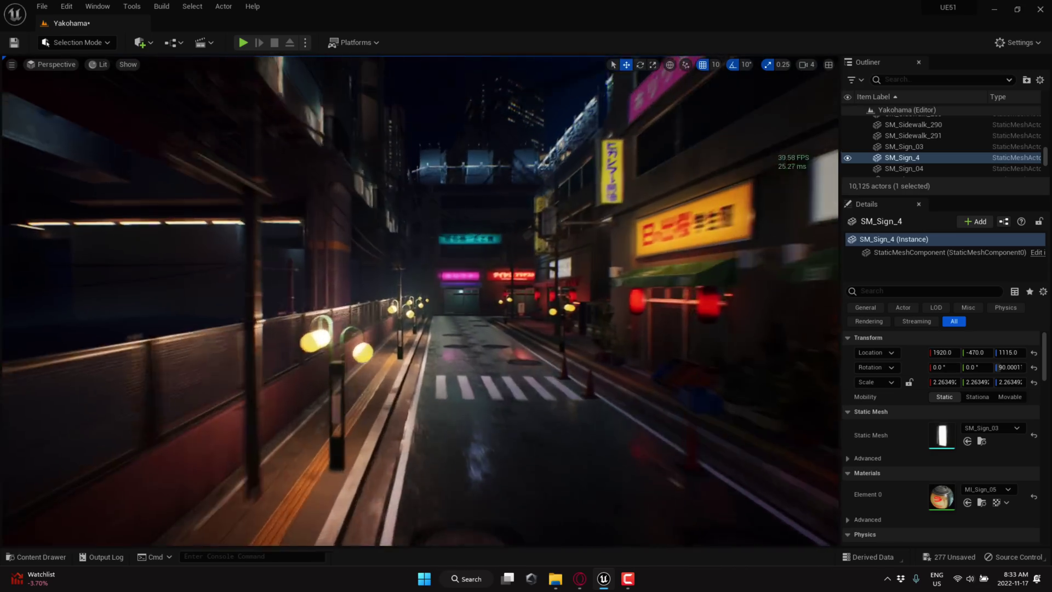
Turn around at the end storefronts and fly back up the street, watching the frame rate.
{"action": "key", "text": "w"}
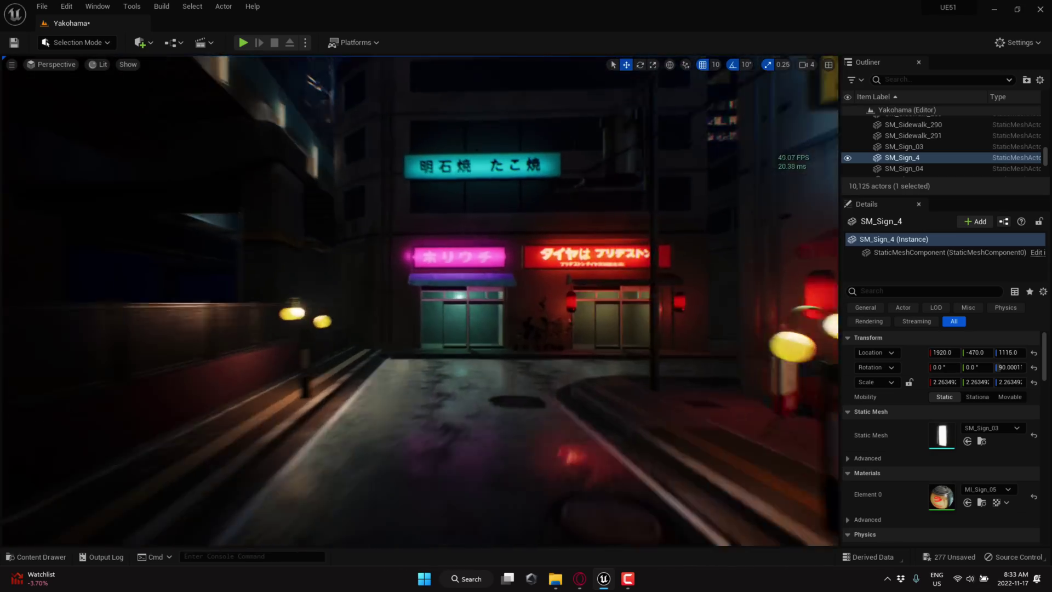
{"action": "key", "text": "w"}
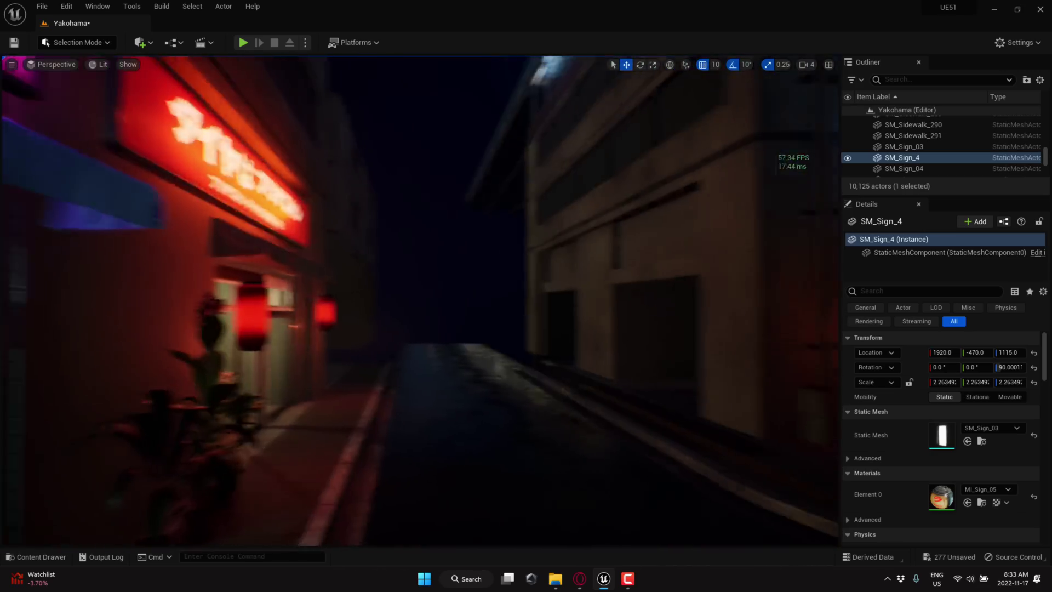
{"action": "key", "text": "w"}
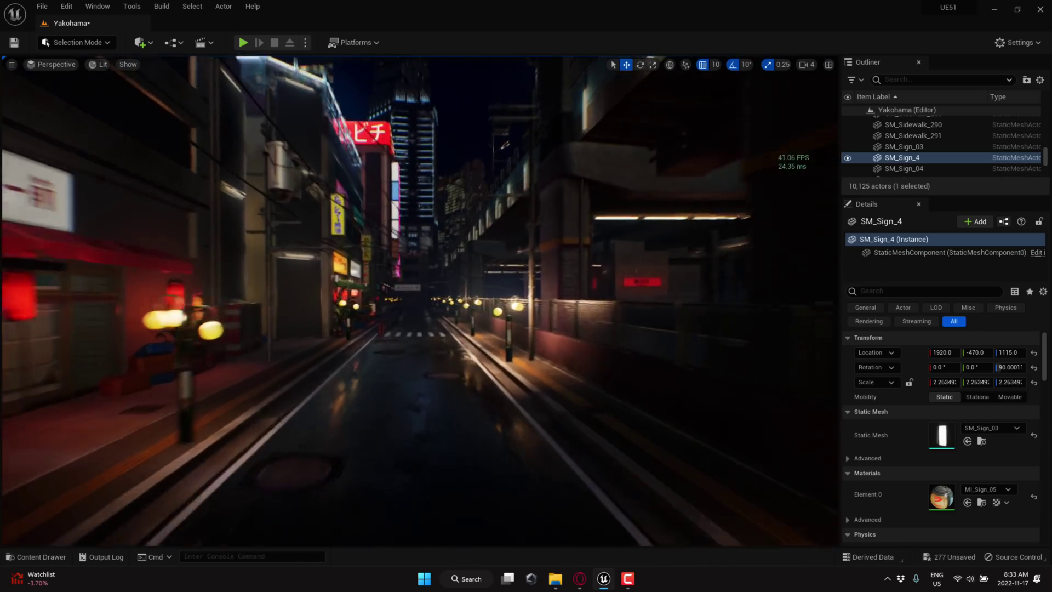
{"action": "key", "text": "w"}
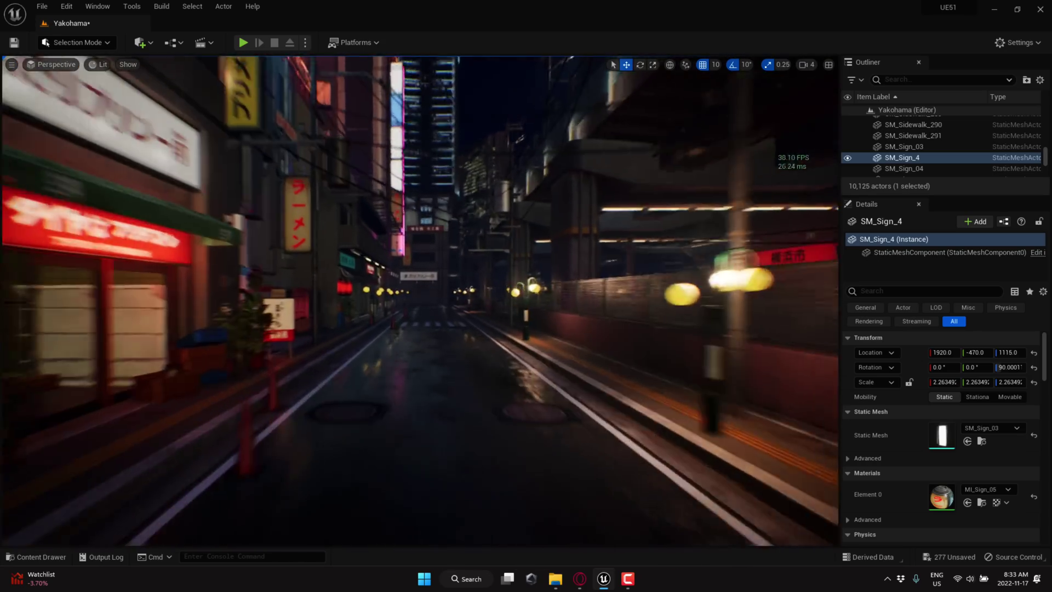
{"action": "key", "text": "w"}
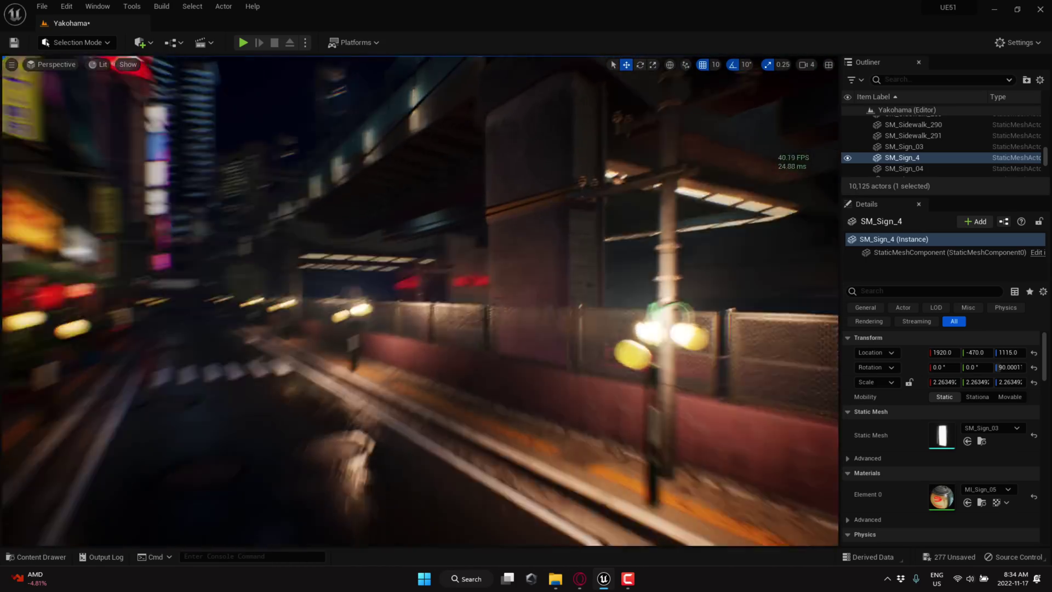
{"action": "key", "text": "w"}
Swing the view around and fly through the street once more, checking the frame rate during fast movement.
{"action": "right_click_drag", "start_coordinate": [421, 301], "coordinate": [92, 274]}
{"action": "key", "text": "w"}
{"action": "key", "text": "w"}
{"action": "key", "text": "w"}
{"action": "key", "text": "w"}
{"action": "key", "text": "w"}
{"action": "key", "text": "s"}
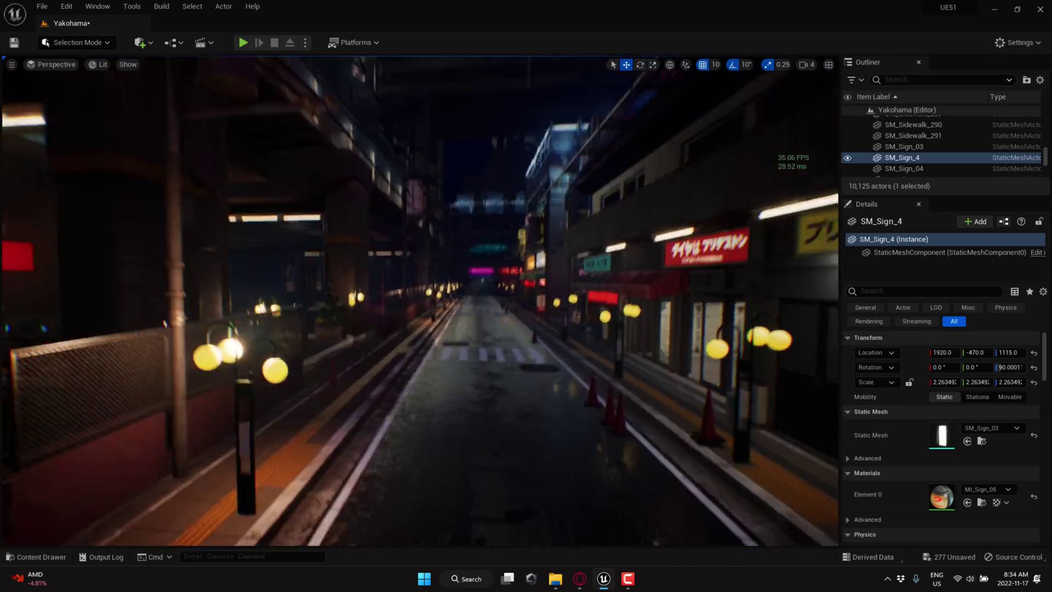